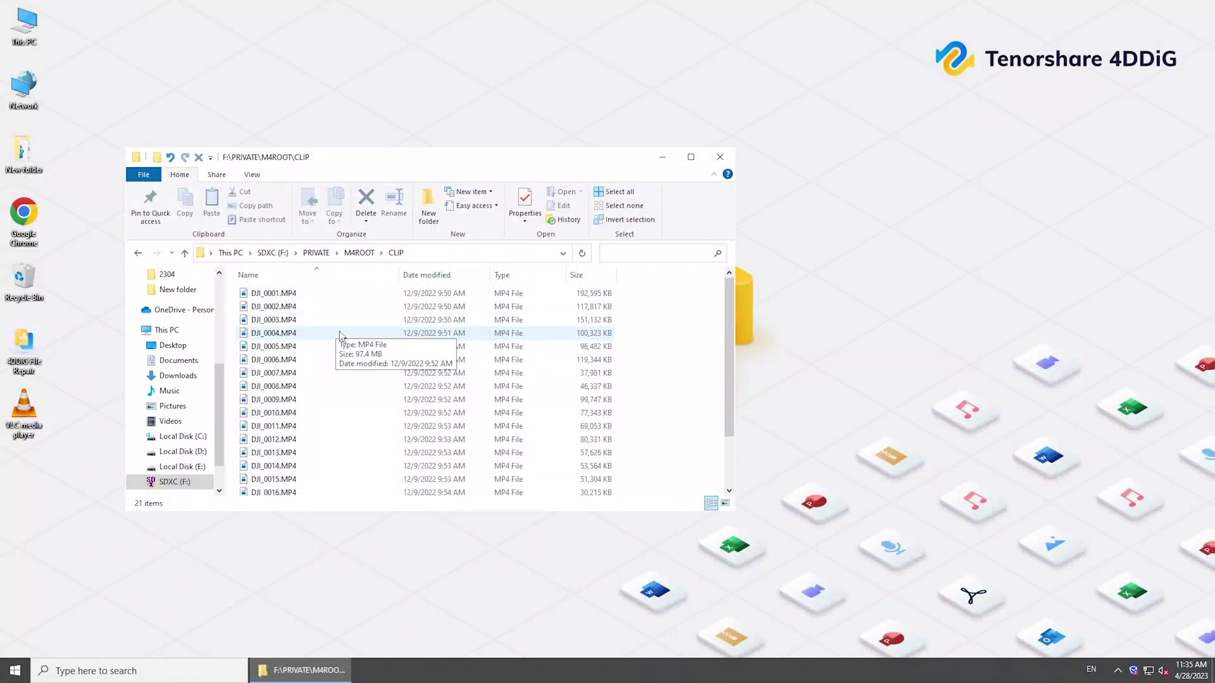
double_click(314, 295)
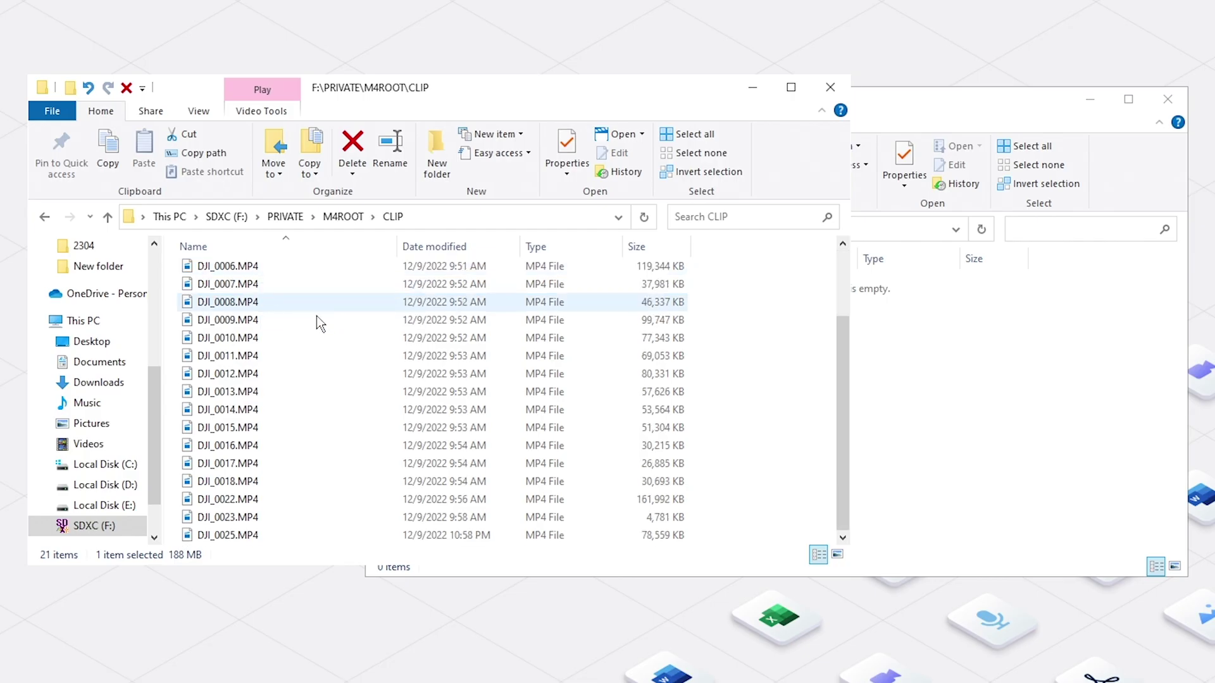
Copy all 21 clips into DJI videos and rename the DJI_0001 copy to DJI_0001.avi.
key("ctrl+a")
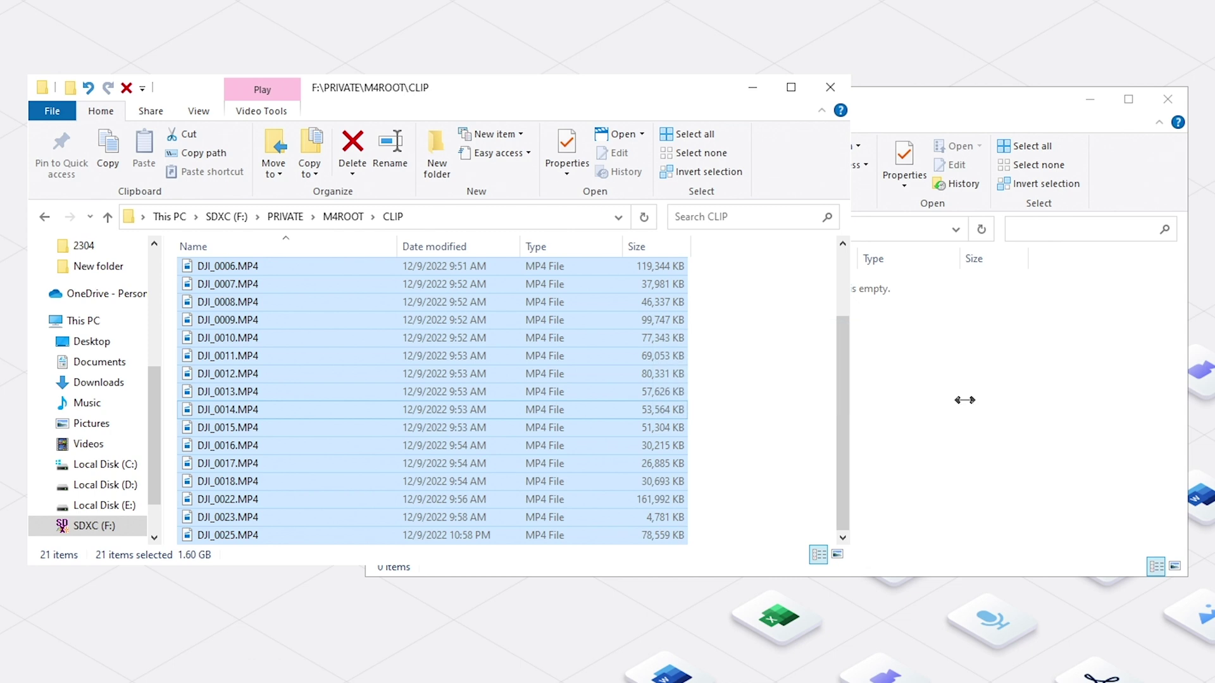
left_click_drag(647, 413, 962, 400)
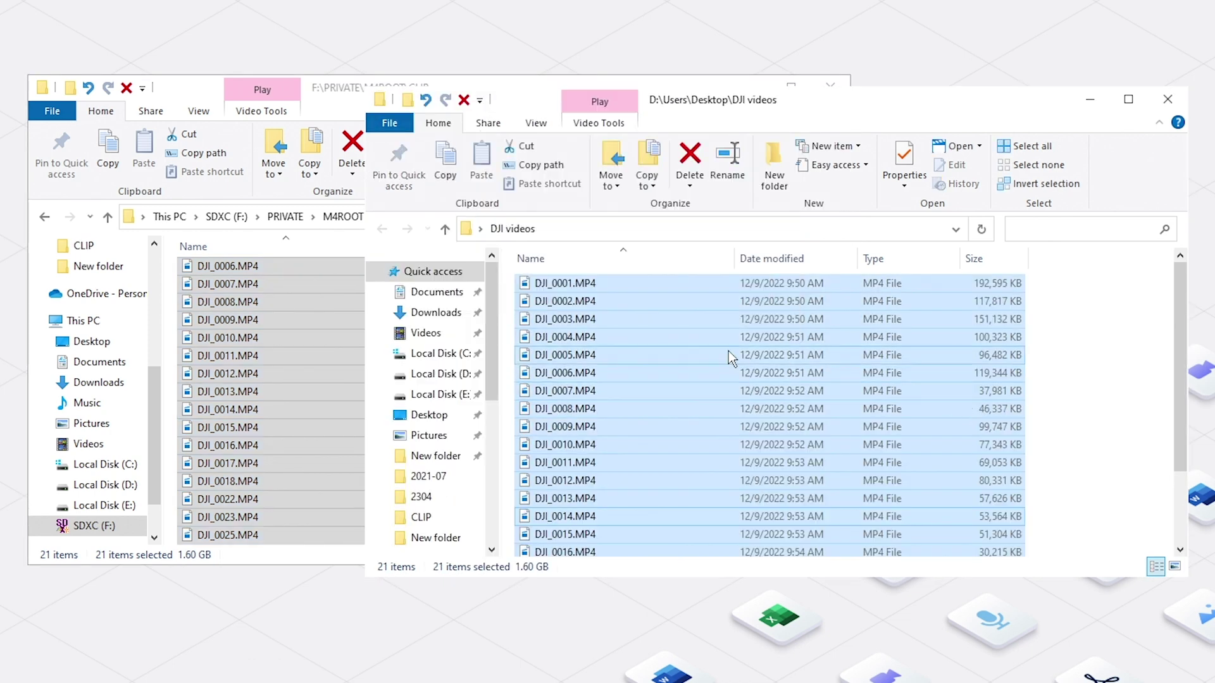
left_click(721, 350)
left_click(585, 284)
type("avi")
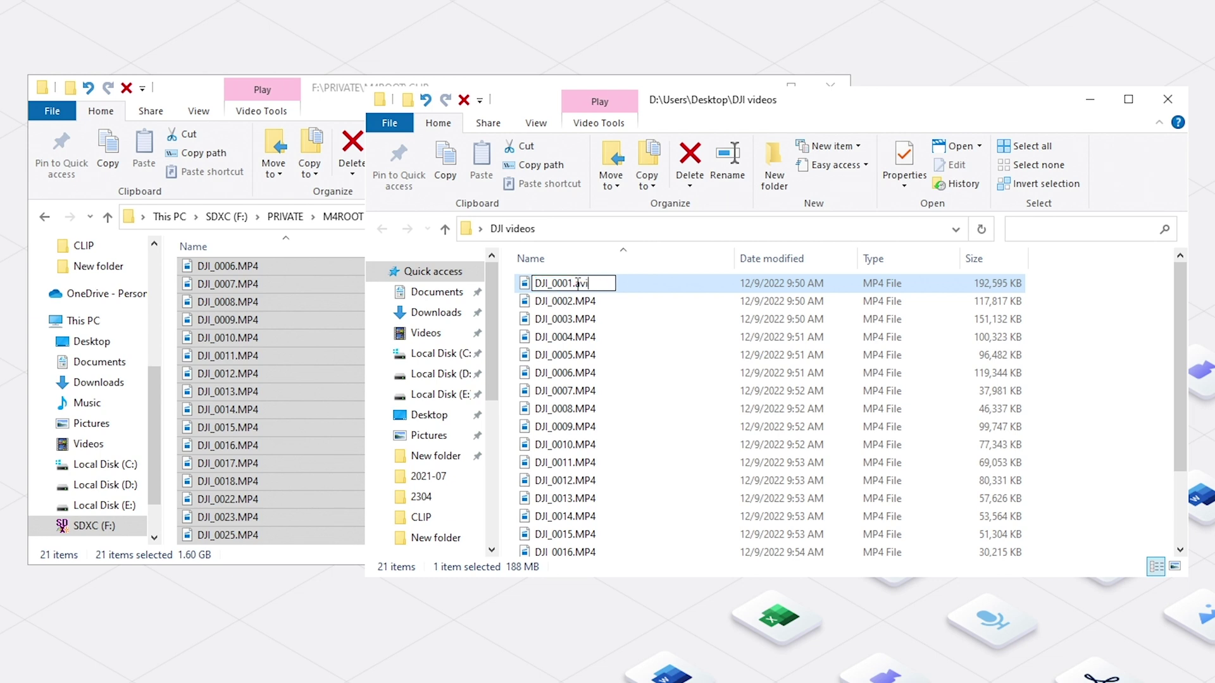
key("Return")
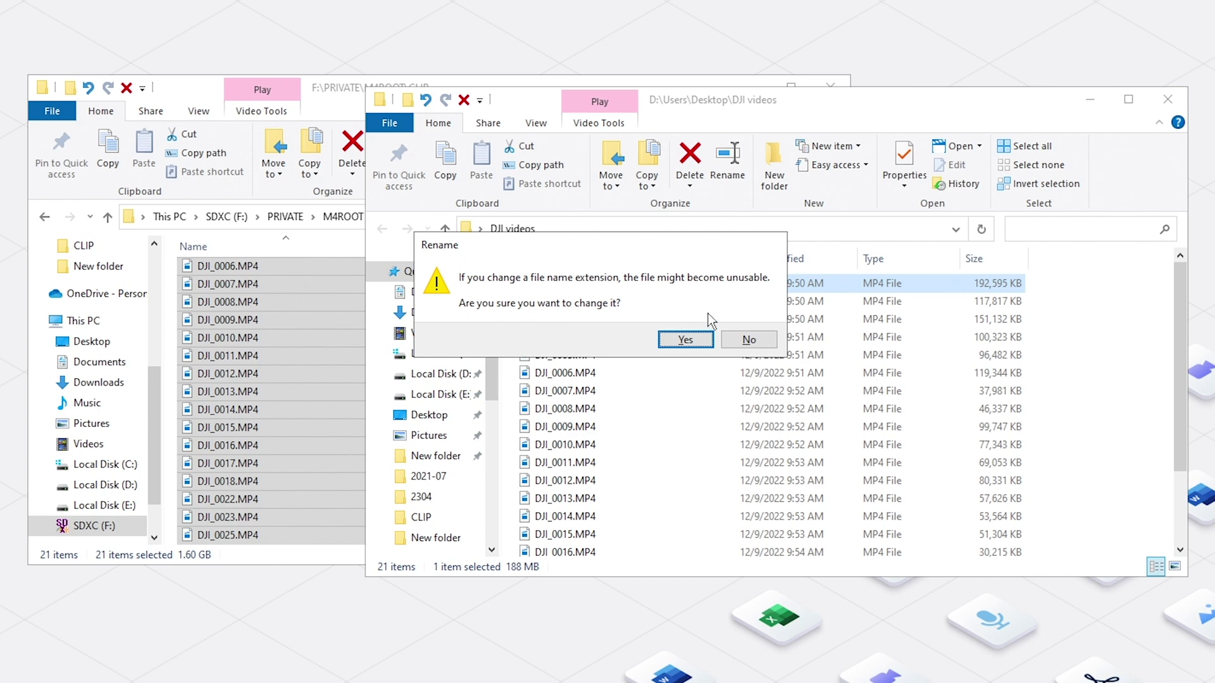
left_click(672, 338)
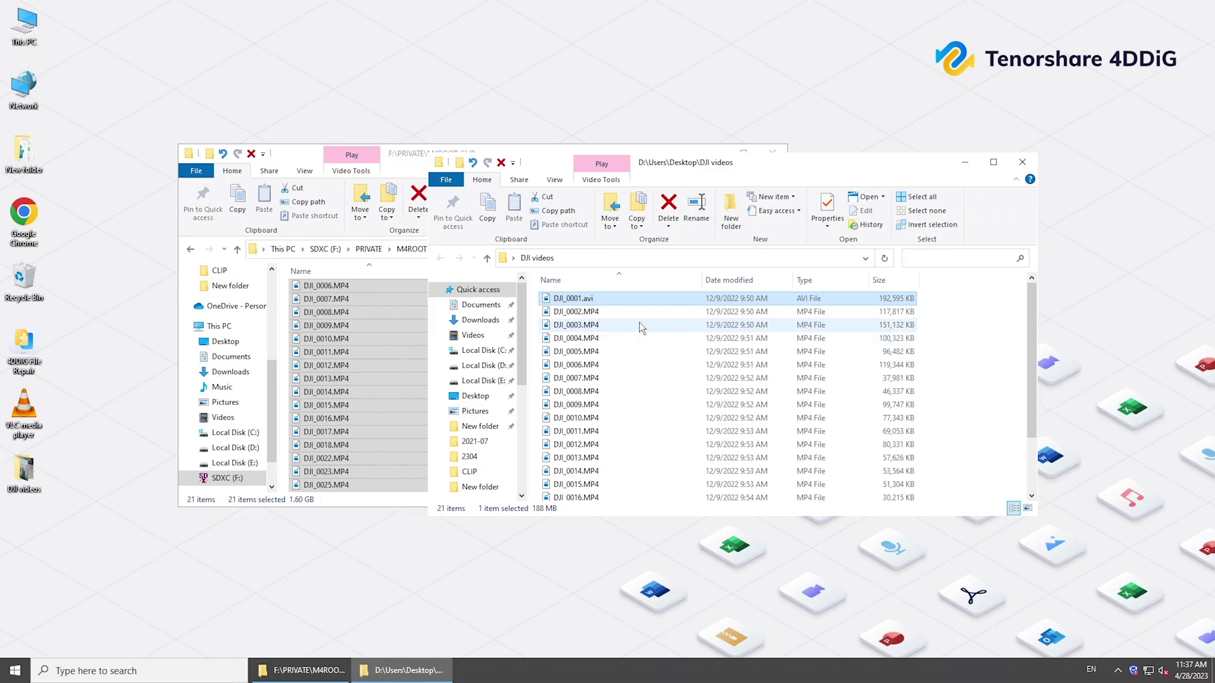
Set VLC's Input / Codecs 'Damaged or incomplete AVI file' option to Always fix and save.
double_click(23, 427)
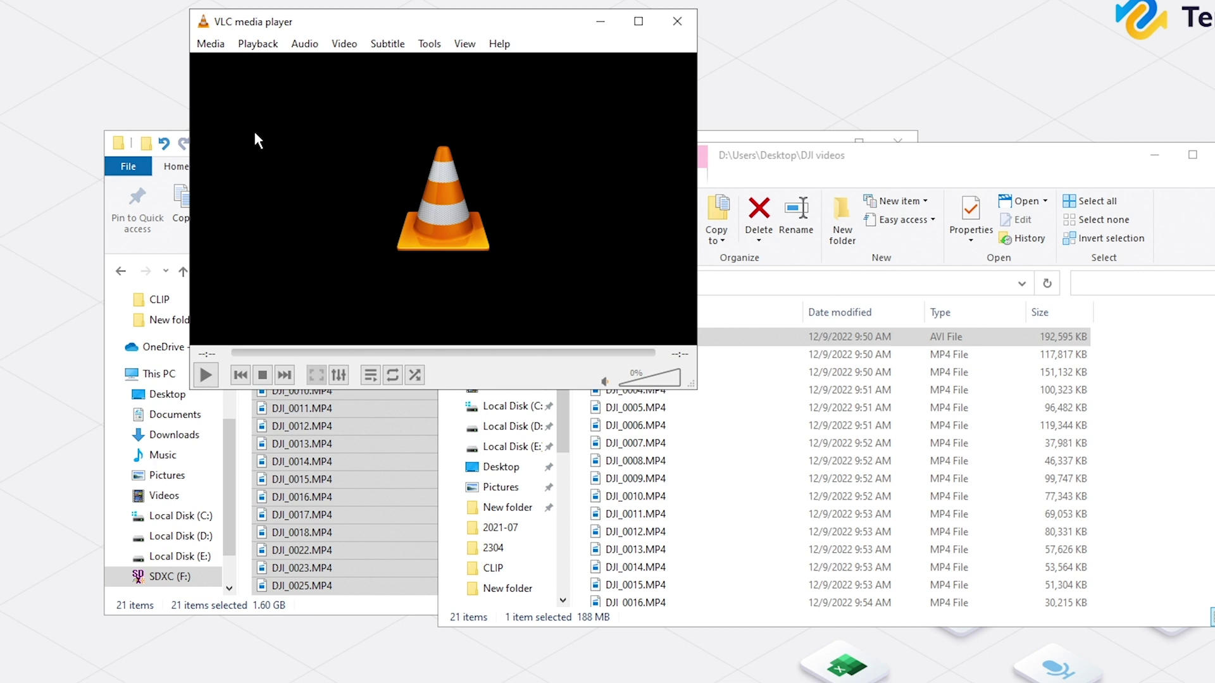
left_click(434, 45)
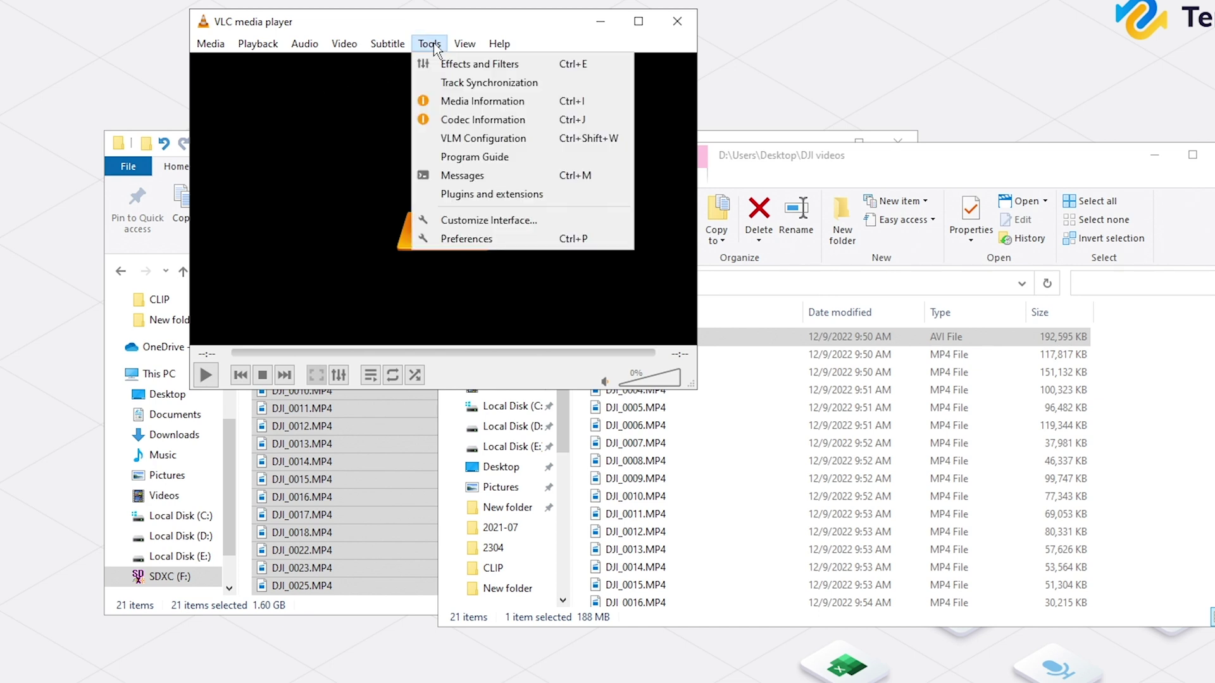
left_click(527, 249)
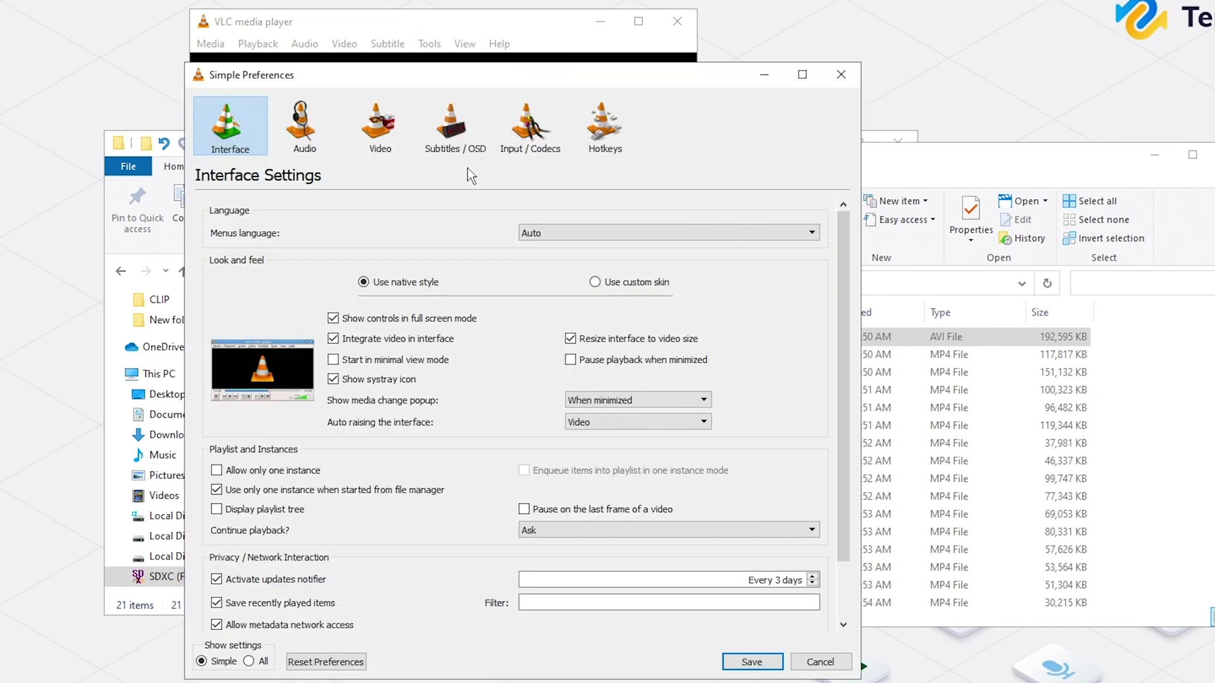
left_click(552, 139)
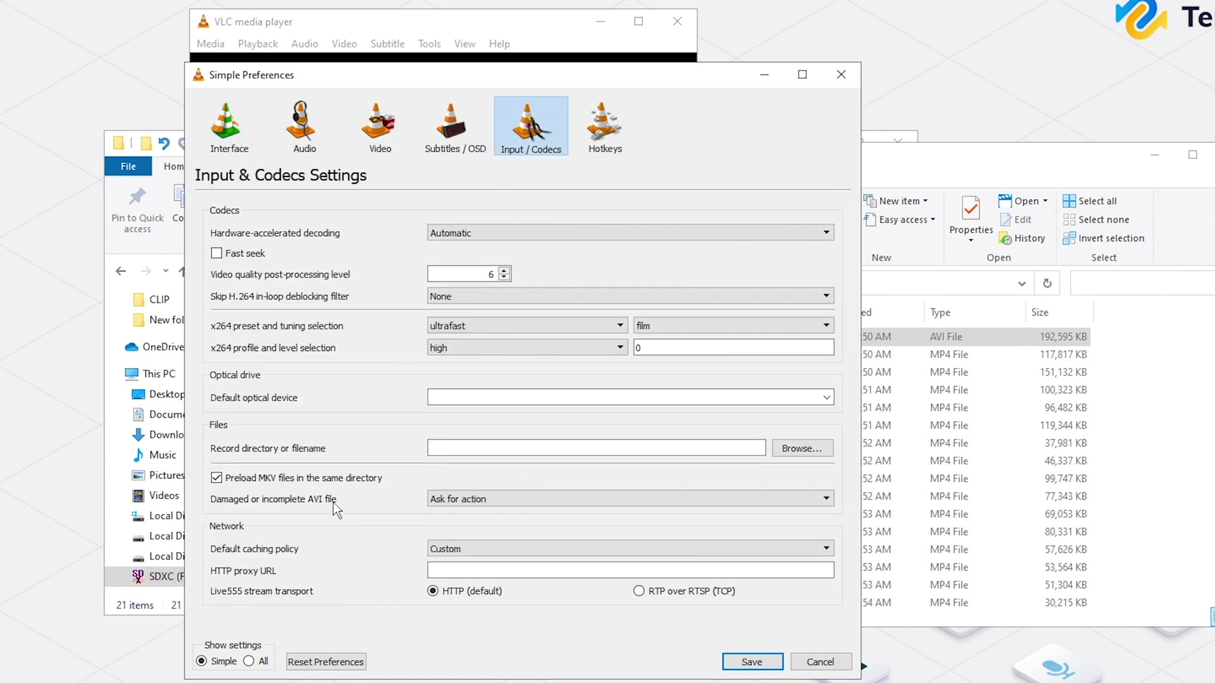
left_click(492, 501)
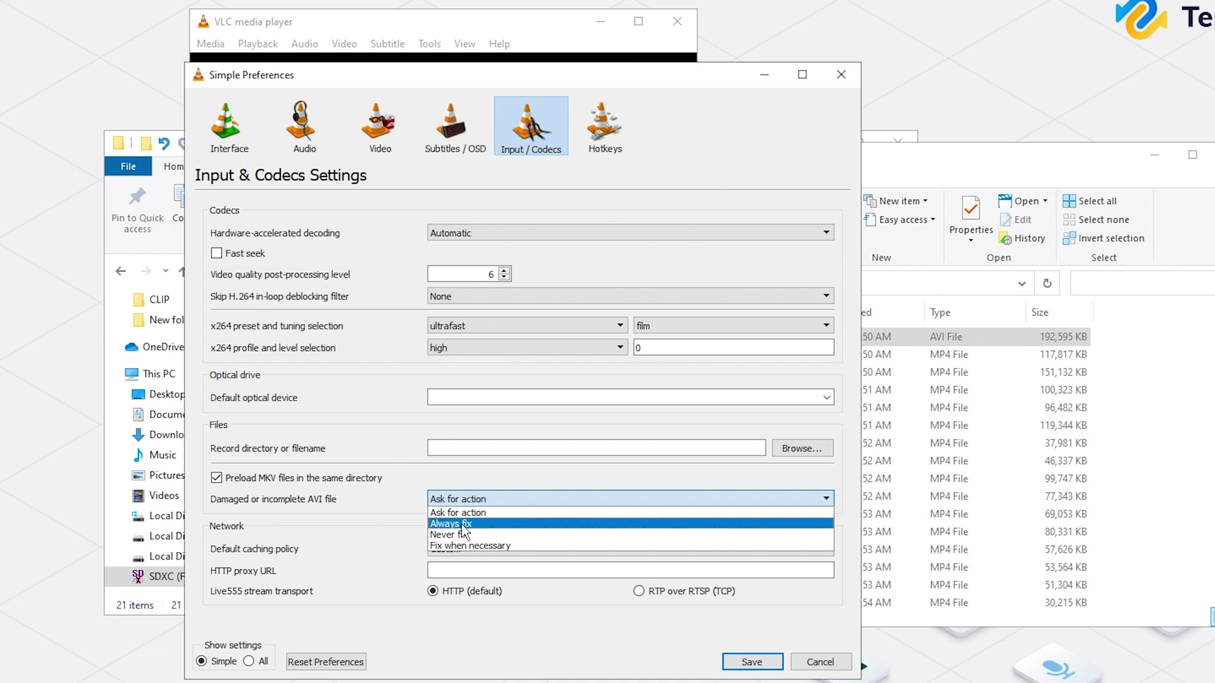
left_click(490, 525)
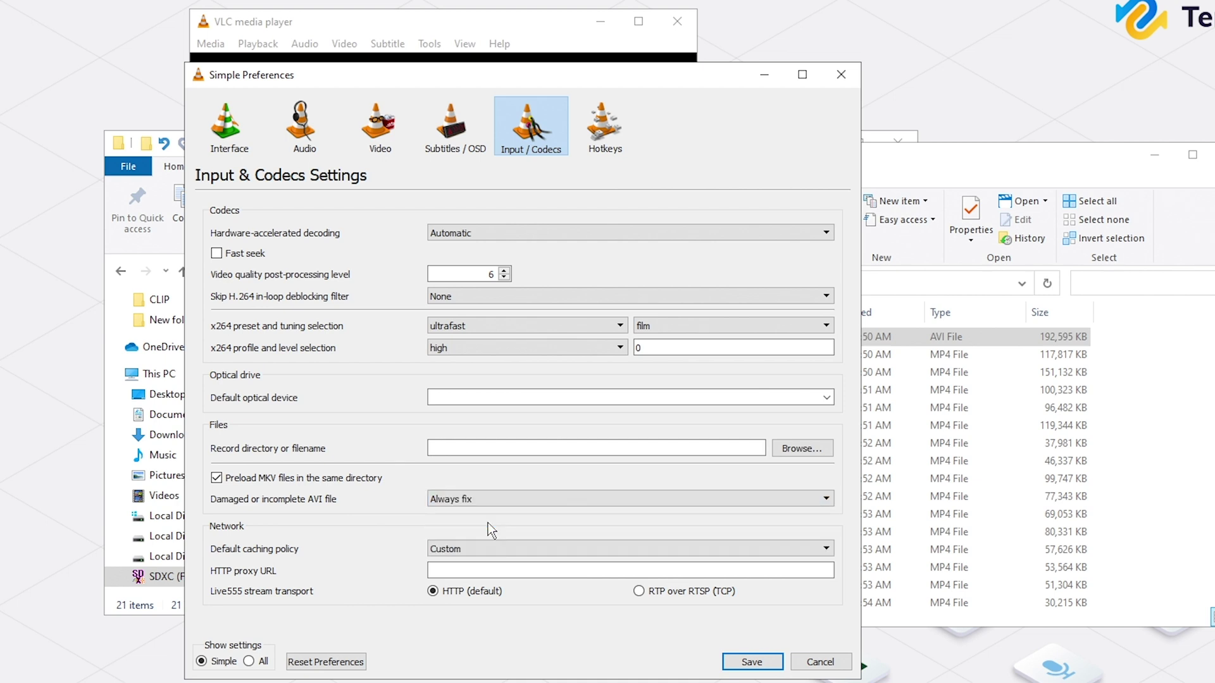
left_click(752, 662)
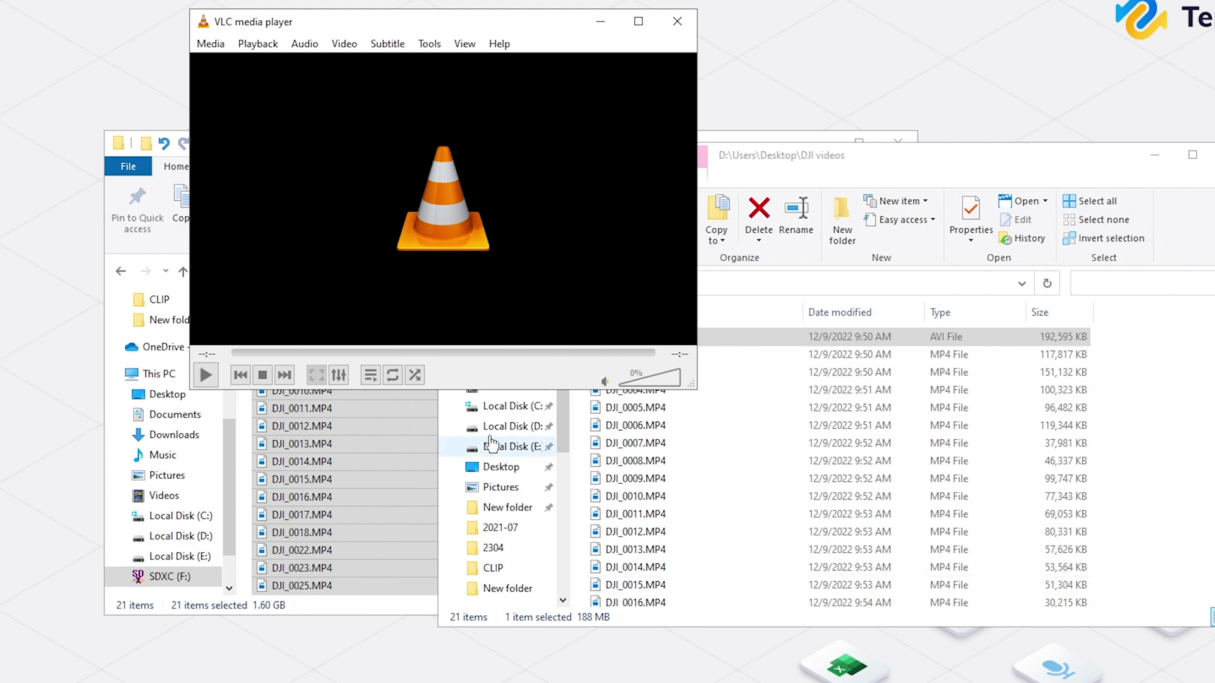
Play DJI_0001.avi in VLC, then choose Media > Convert / Save.
left_click_drag(750, 339, 346, 224)
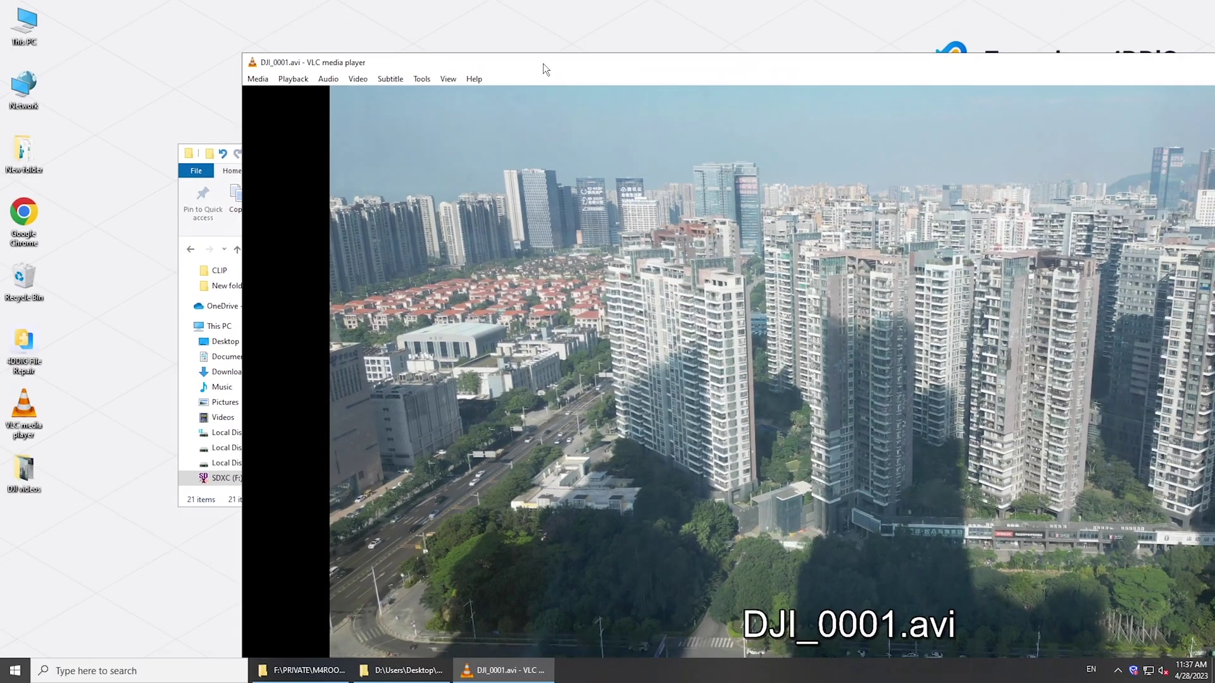
left_click_drag(543, 63, 408, 34)
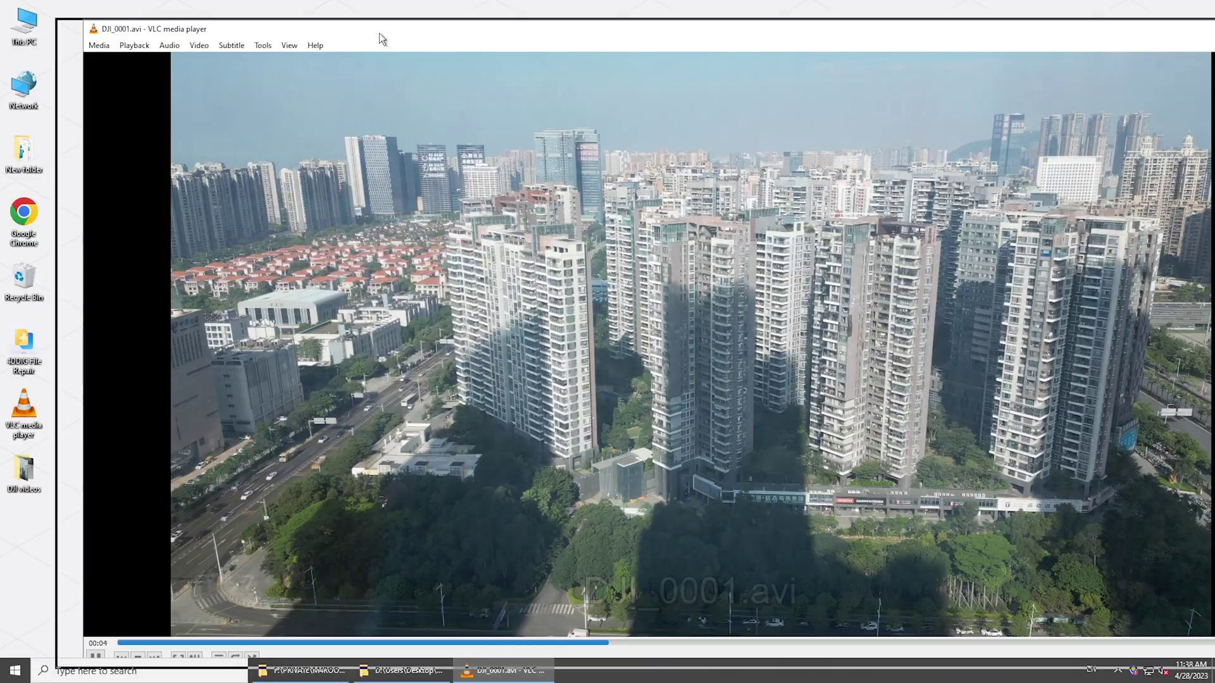
left_click_drag(407, 34, 298, 20)
left_click(30, 37)
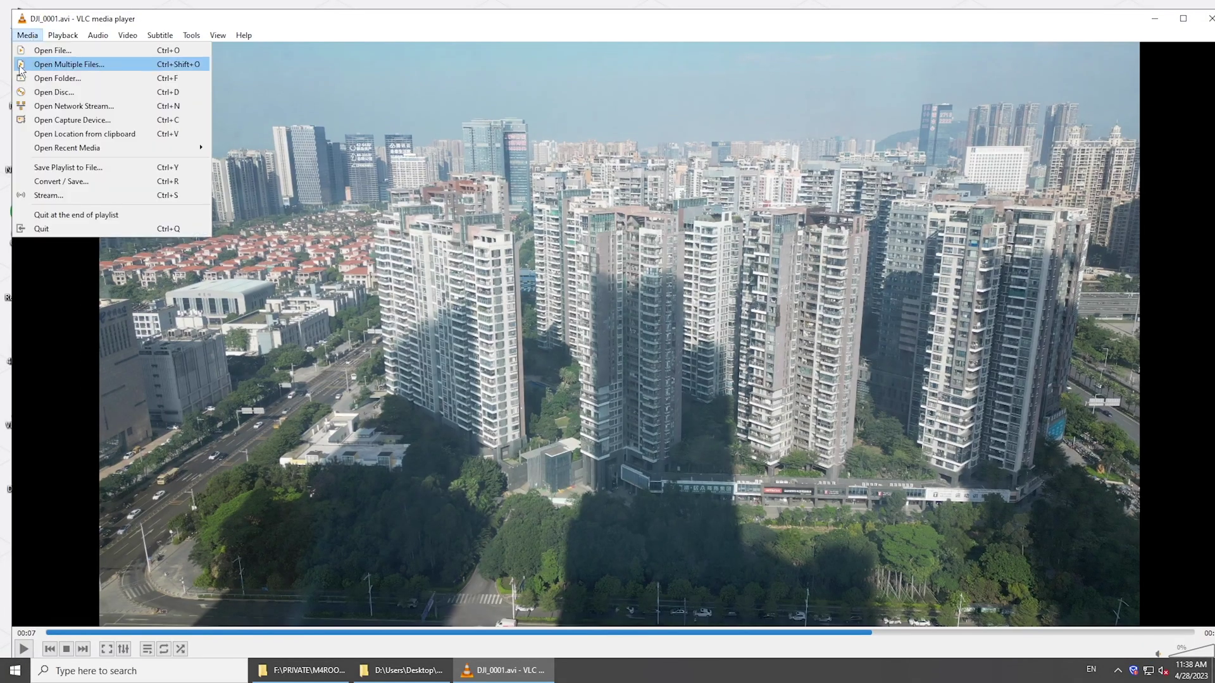
left_click(62, 182)
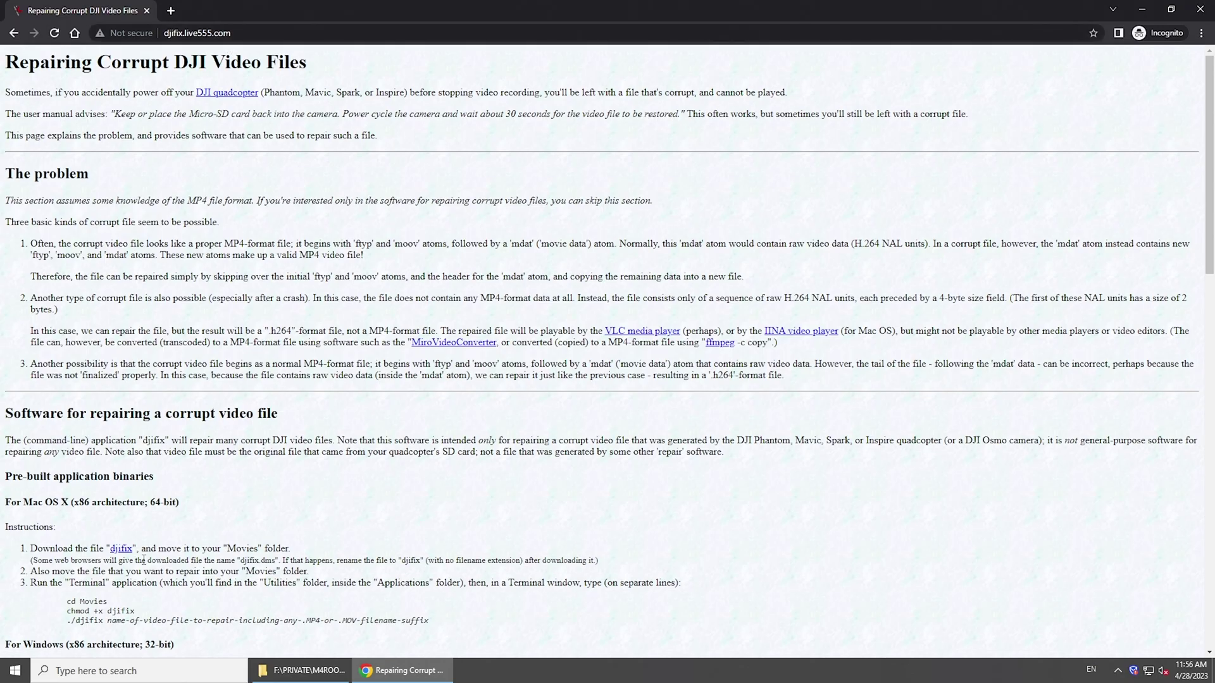
Download djifix.exe from the page's For Windows instructions.
scroll(143, 560, "down", 1)
scroll(132, 525, "down", 1)
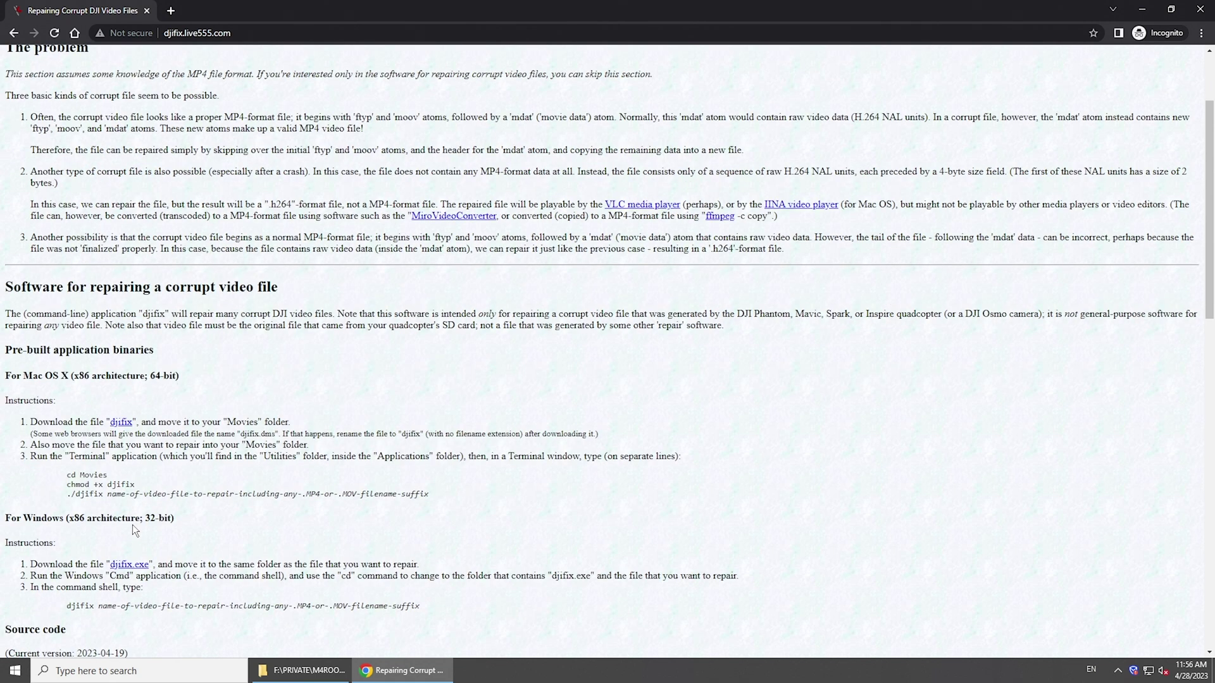
scroll(132, 525, "down", 1)
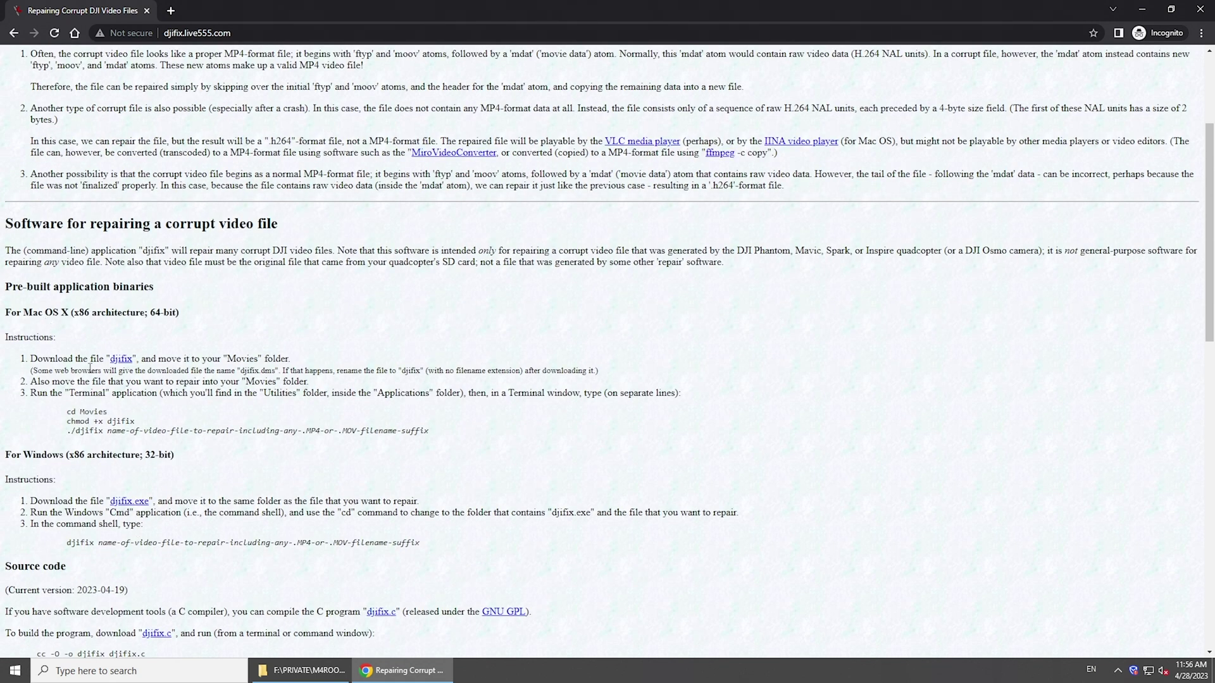
left_click(131, 501)
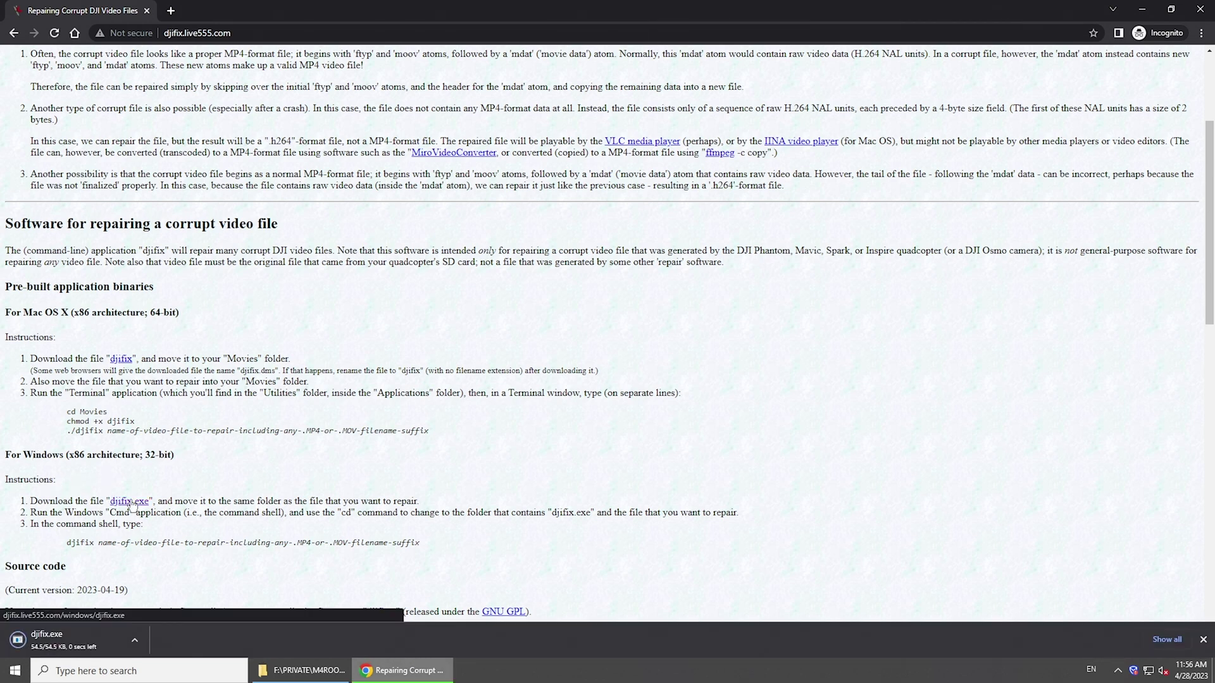
Drop the downloaded djifix.exe into the SD card's CLIP folder.
mouse_move(302, 670)
left_click(317, 662)
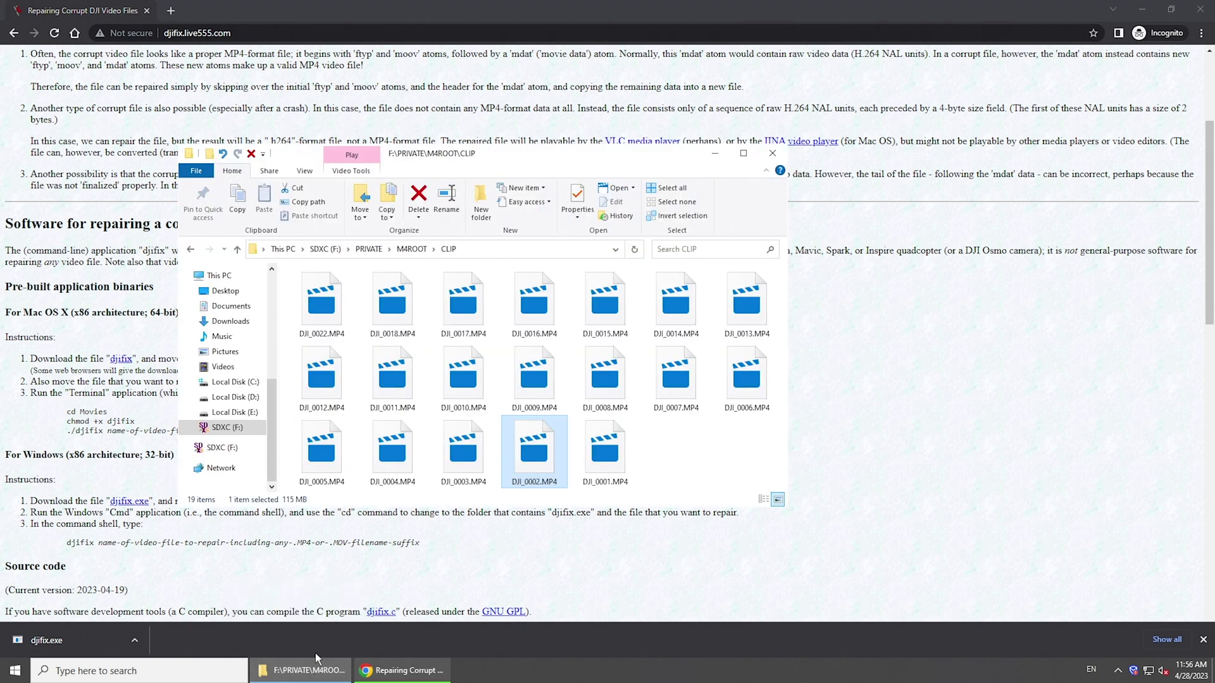
left_click(713, 454)
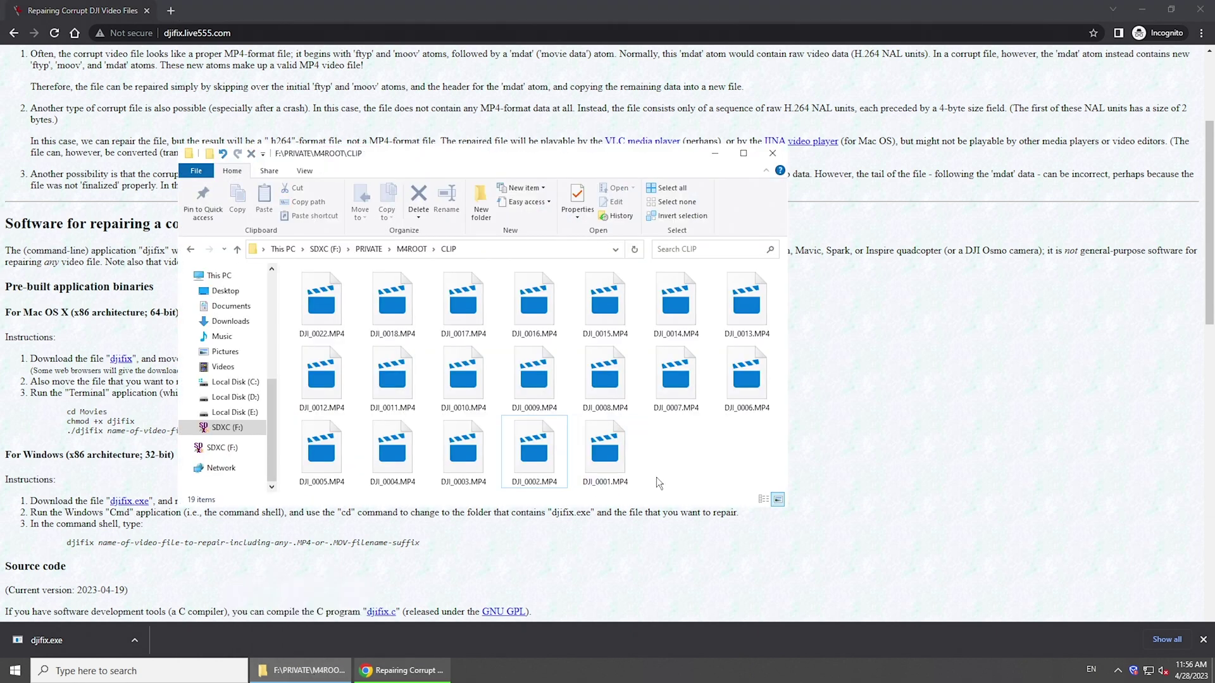
left_click_drag(47, 640, 516, 541)
left_click_drag(360, 632, 372, 627)
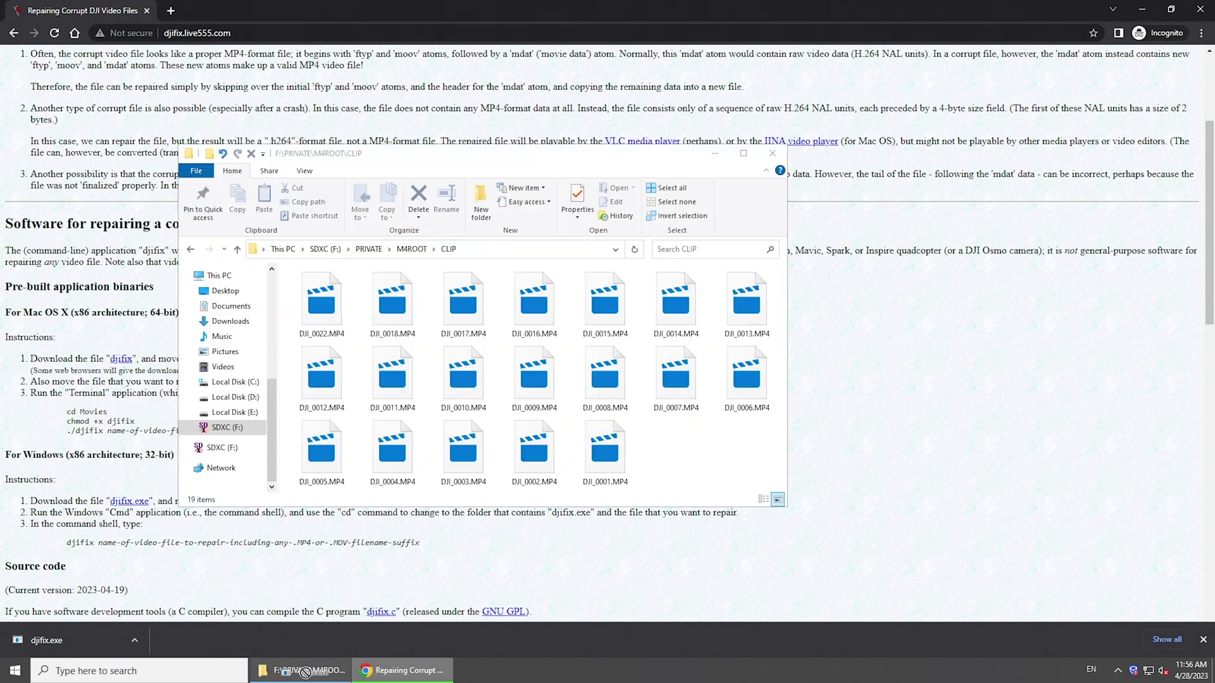
left_click_drag(716, 456, 716, 456)
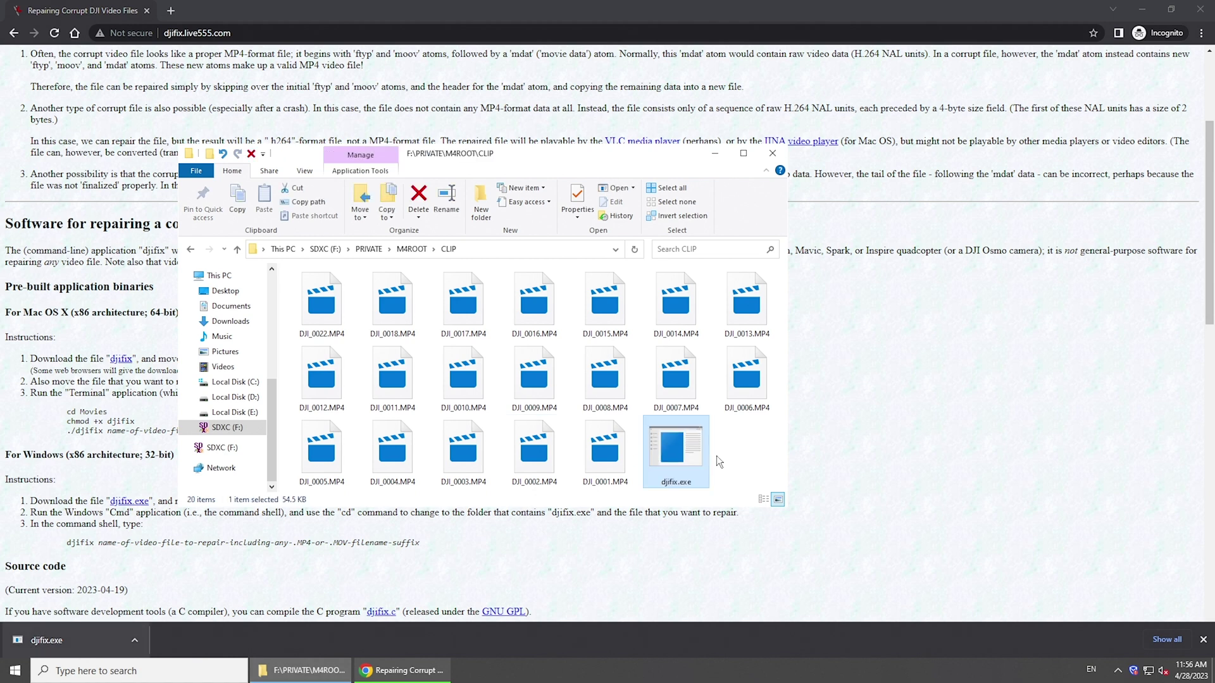
left_click_drag(600, 154, 758, 157)
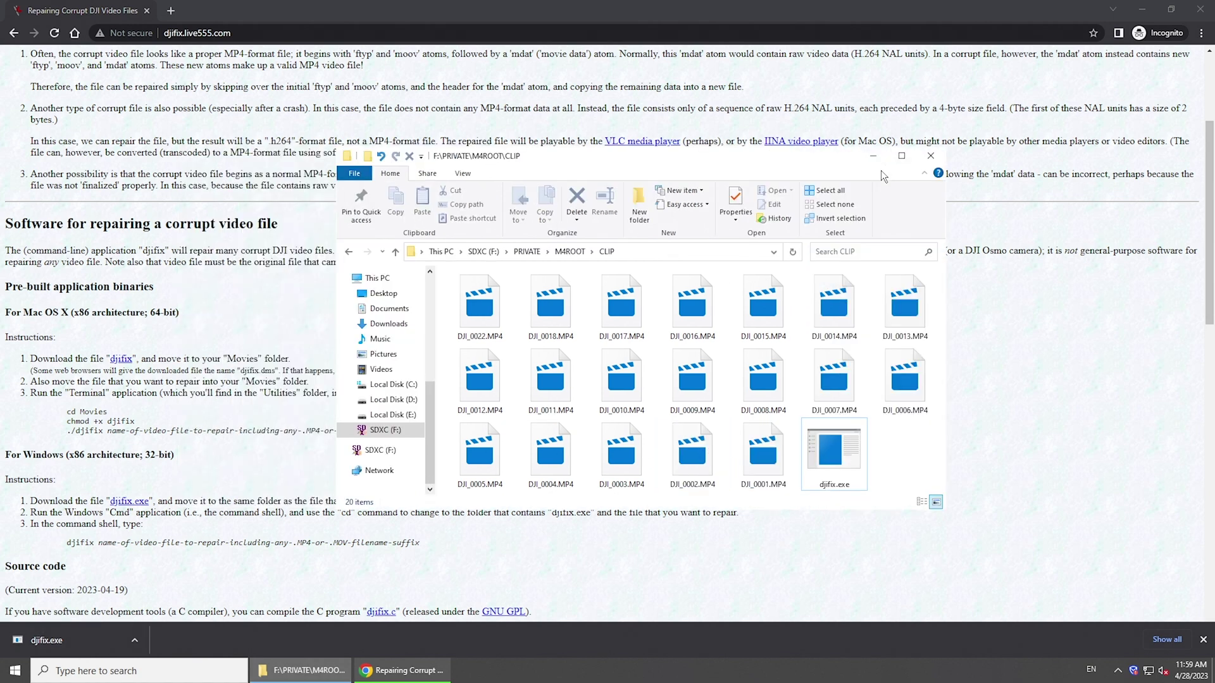
Create a new 'dji videos' folder on the desktop and open it.
left_click(1146, 8)
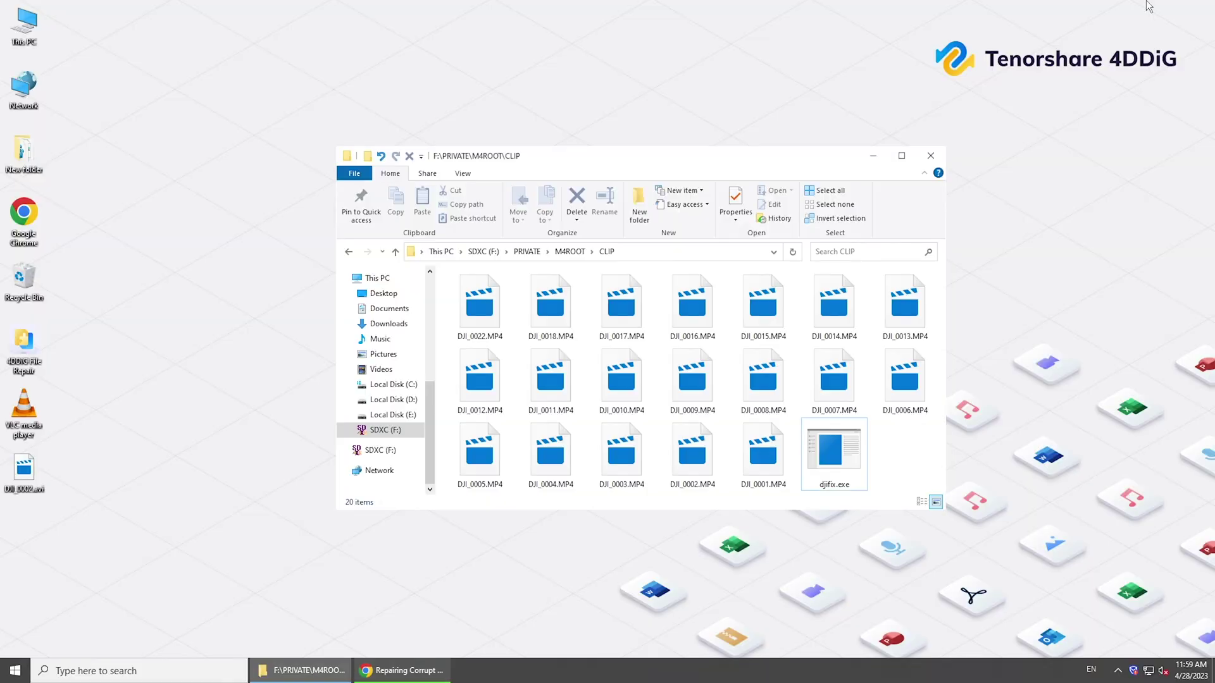
left_click(18, 523)
right_click(18, 522)
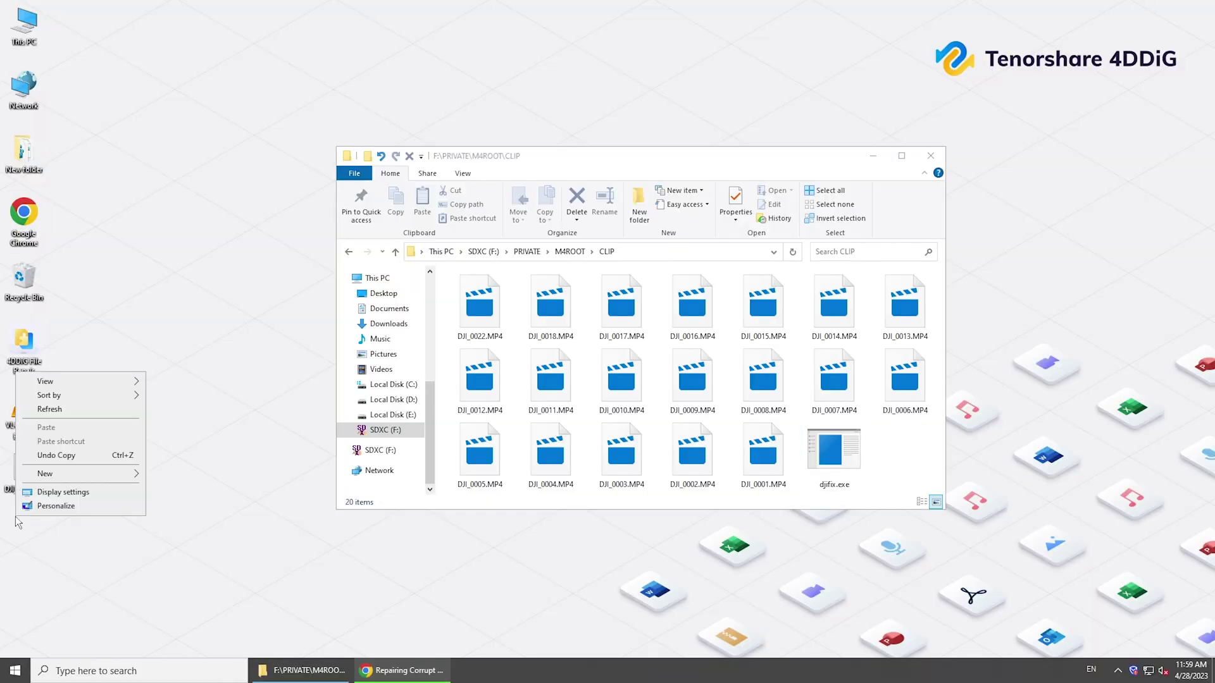
left_click(179, 482)
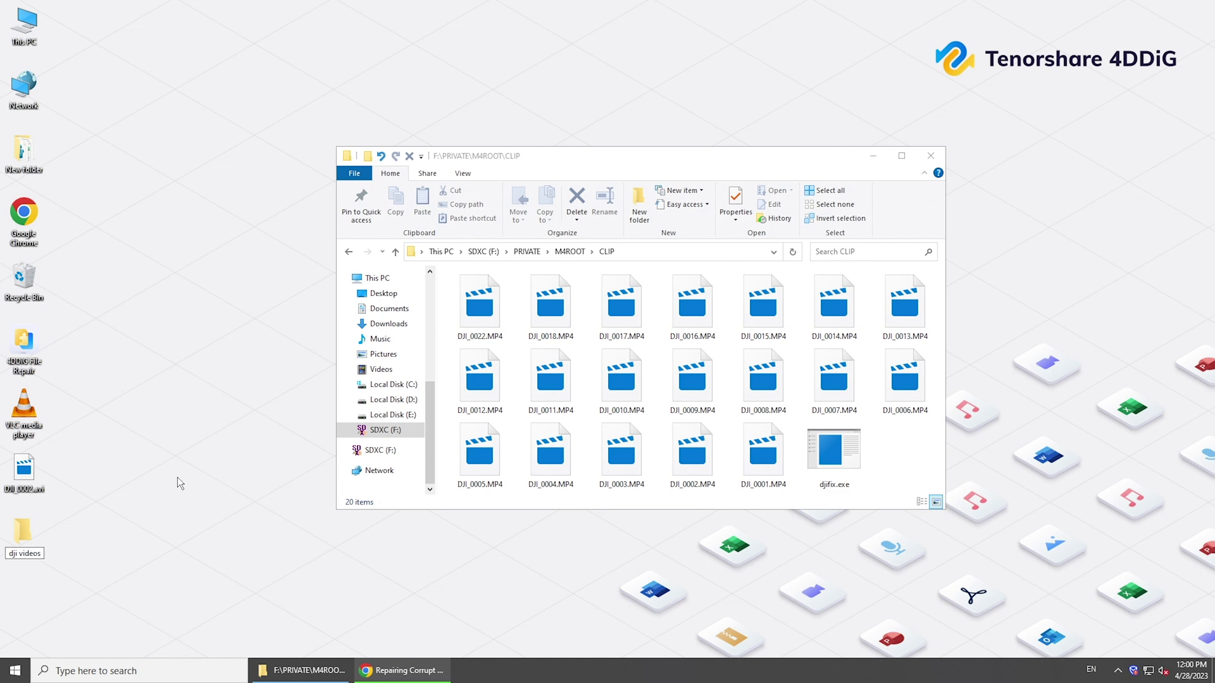
double_click(39, 536)
left_click_drag(506, 171, 321, 172)
Copy all clips and djifix.exe from CLIP into the dji videos folder.
left_click(822, 329)
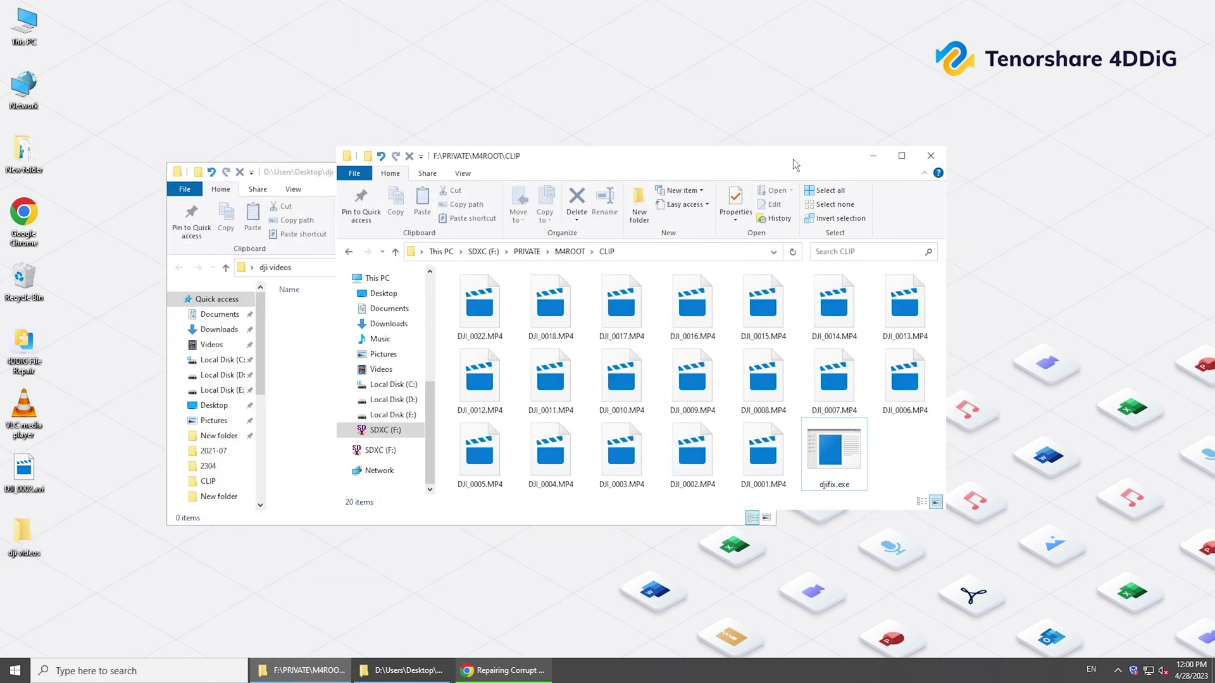
left_click(487, 313)
left_click(822, 451, "shift")
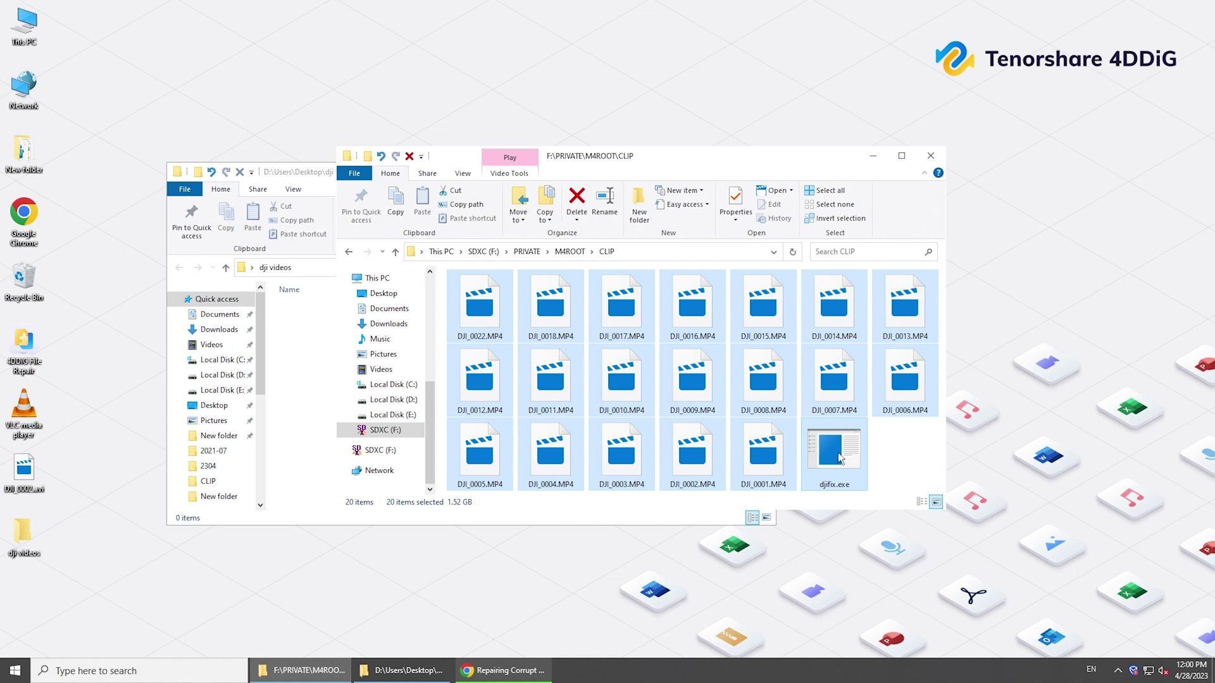
left_click_drag(840, 458, 298, 366)
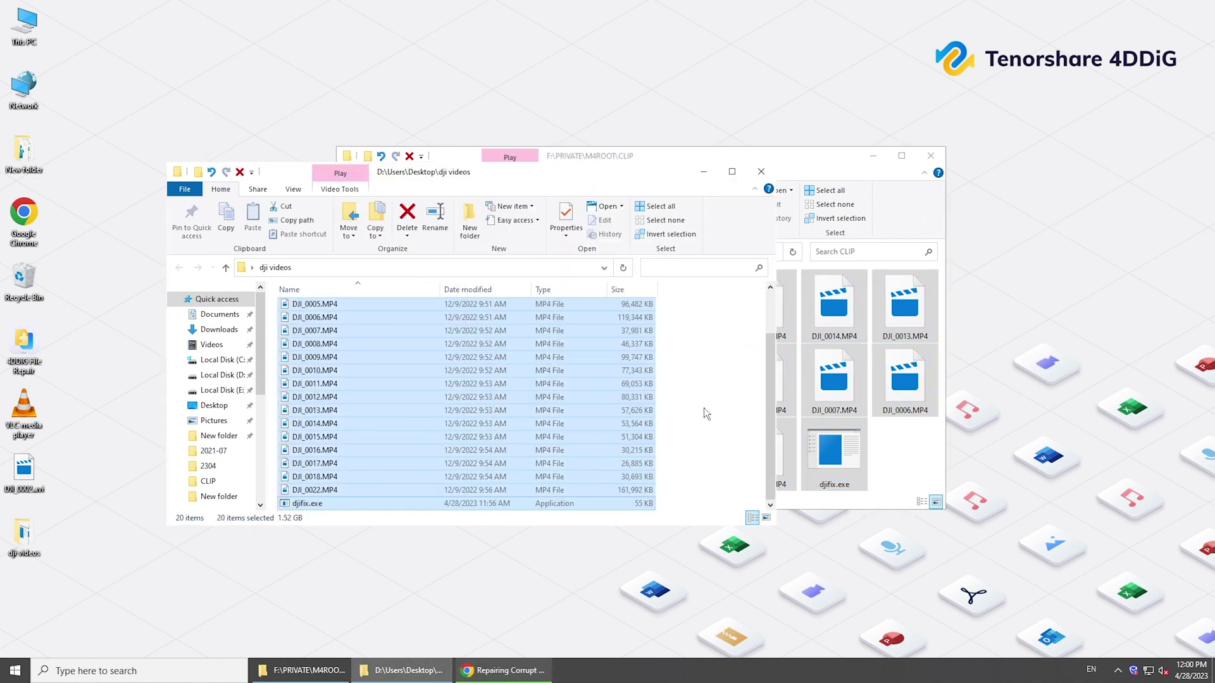
Launch Command Prompt as administrator from the Start menu.
left_click(703, 408)
scroll(704, 408, "down", 1)
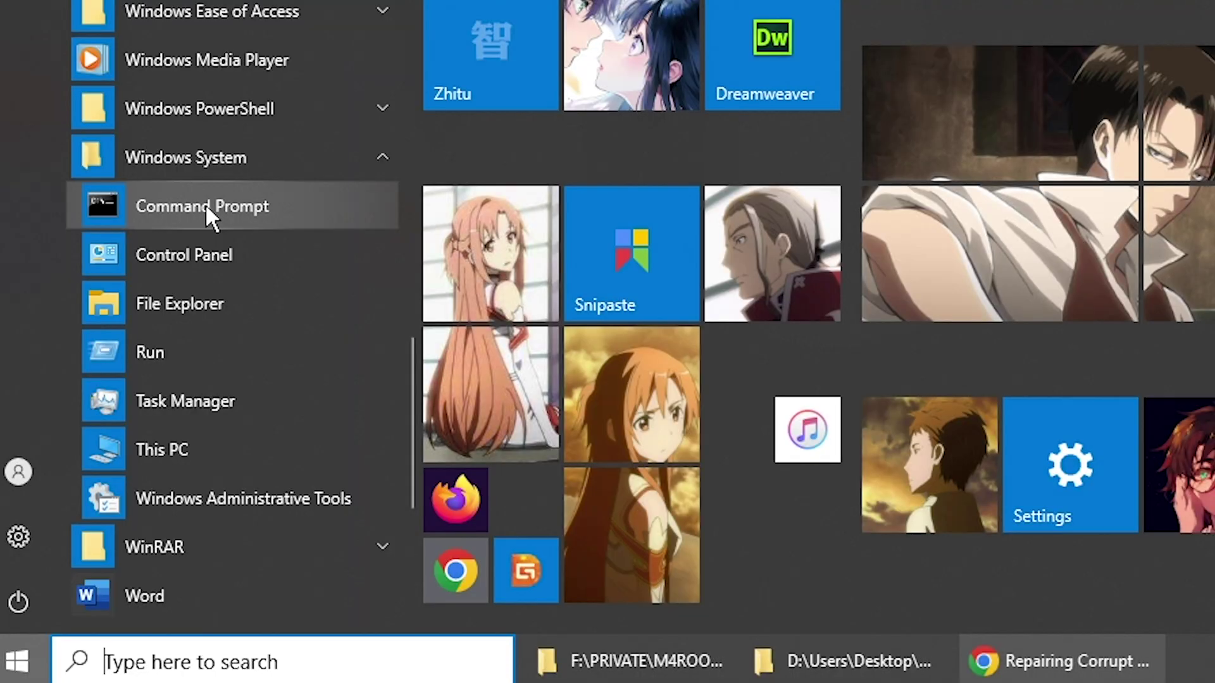
right_click(205, 203)
left_click(627, 329)
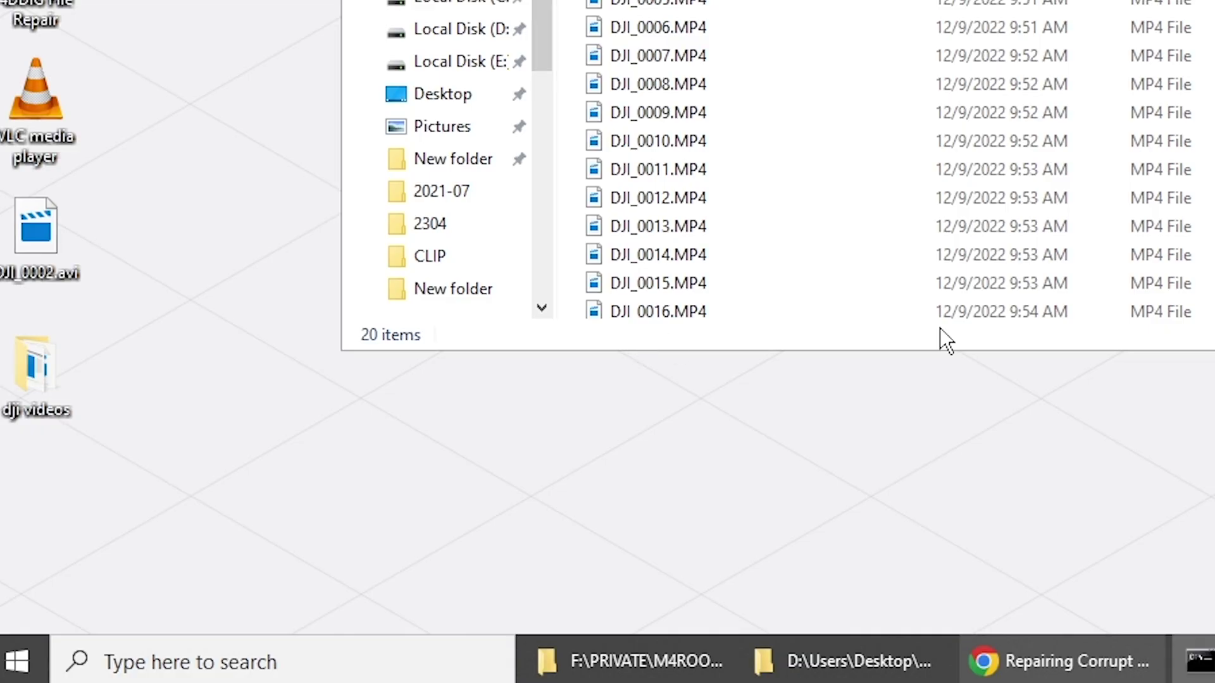
left_click_drag(310, 47, 403, 269)
type("cd")
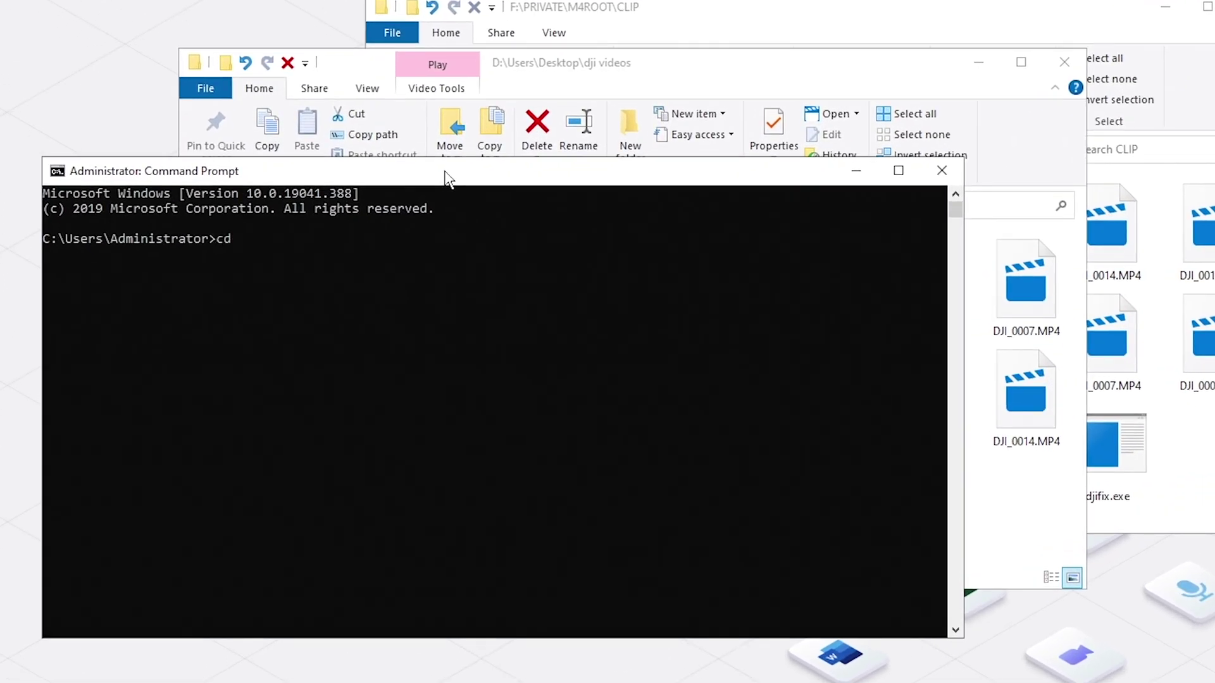
Change directory from the drive root down to the desktop's dji videos folder.
type(" \\")
key("Return")
key("Return")
key("Return")
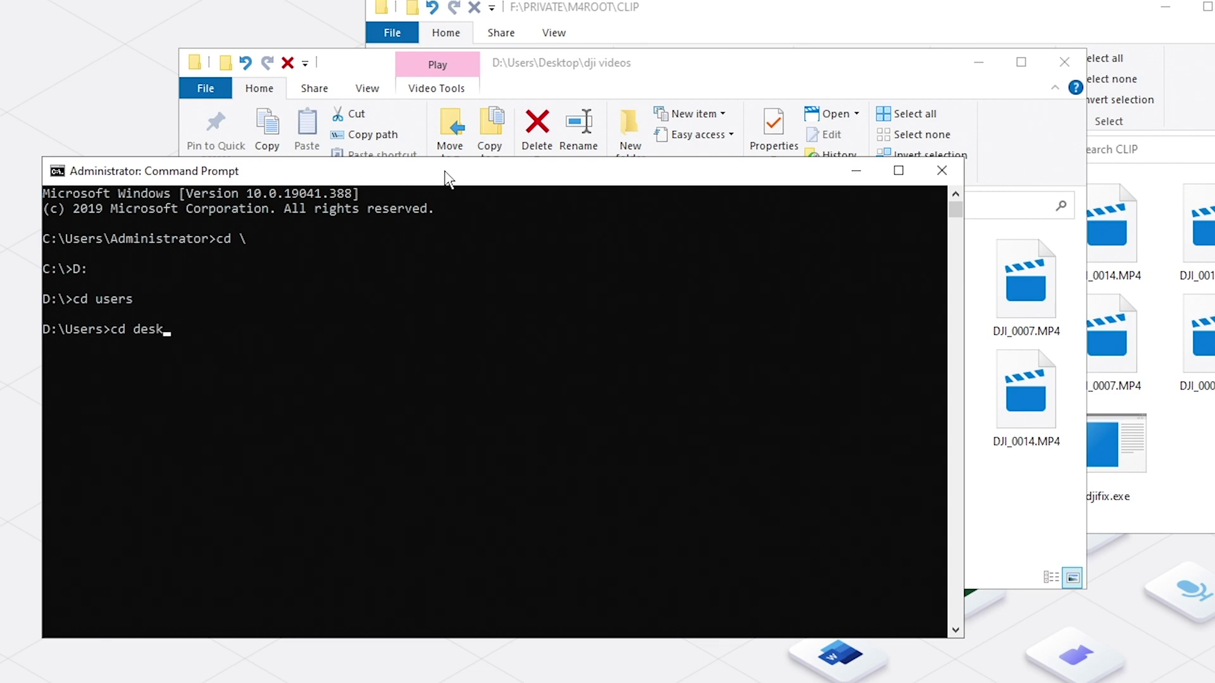
type("op")
key("Return")
type("cd dji v")
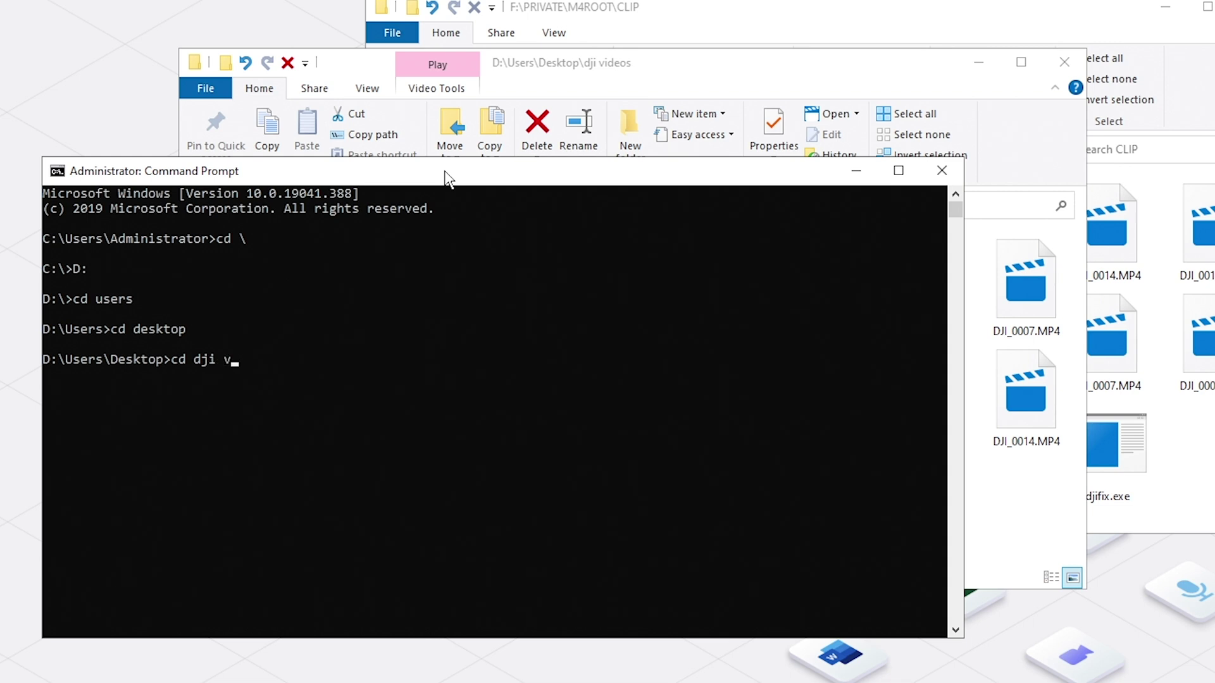
type("ideos")
key("Return")
type("djifix")
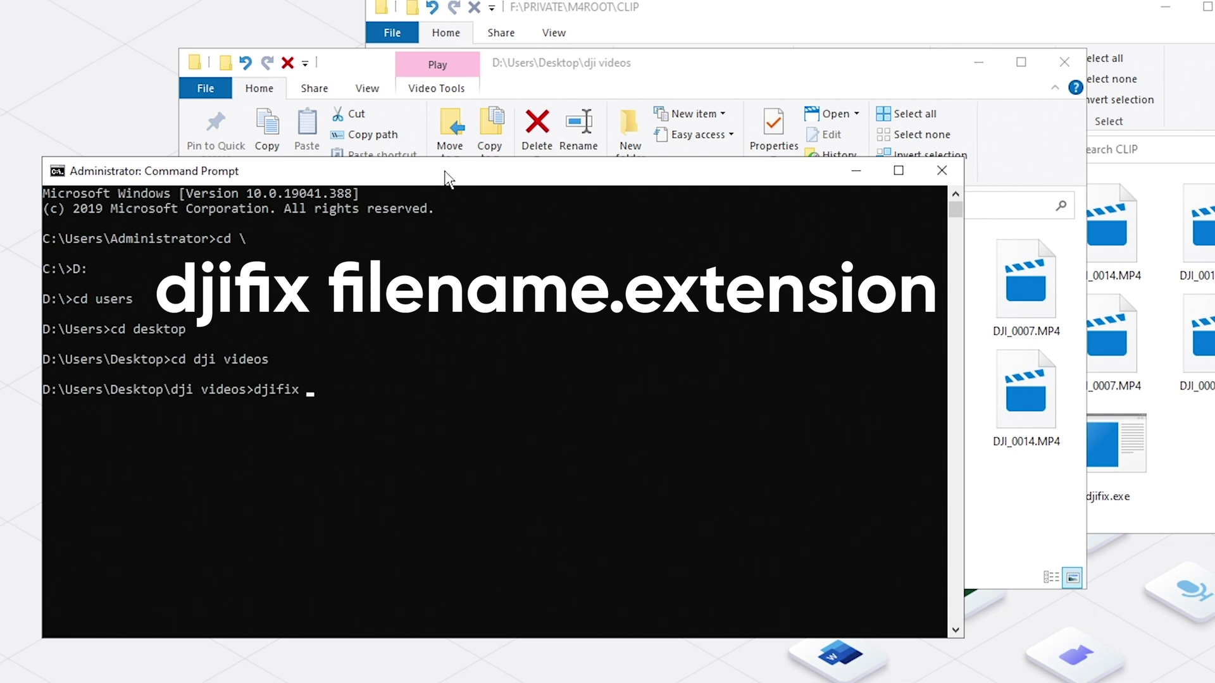
Run djifix on DJI_0002.MP4, pasting the file name copied from Explorer.
left_click(472, 329)
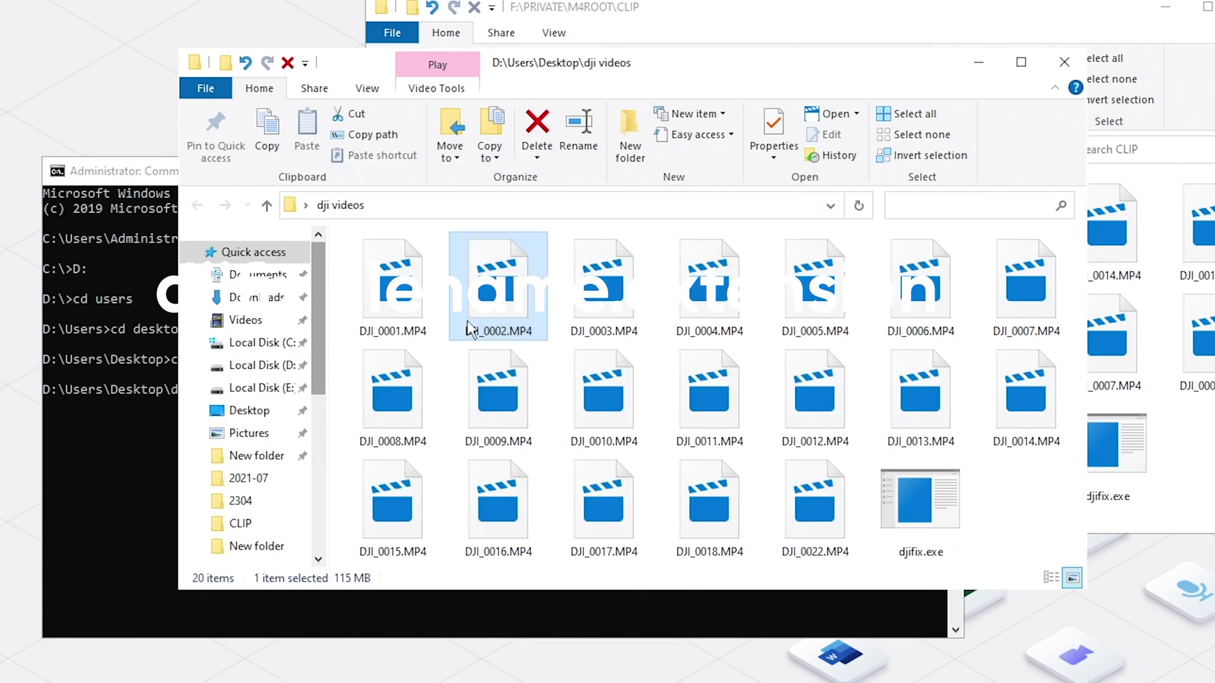
left_click(490, 328)
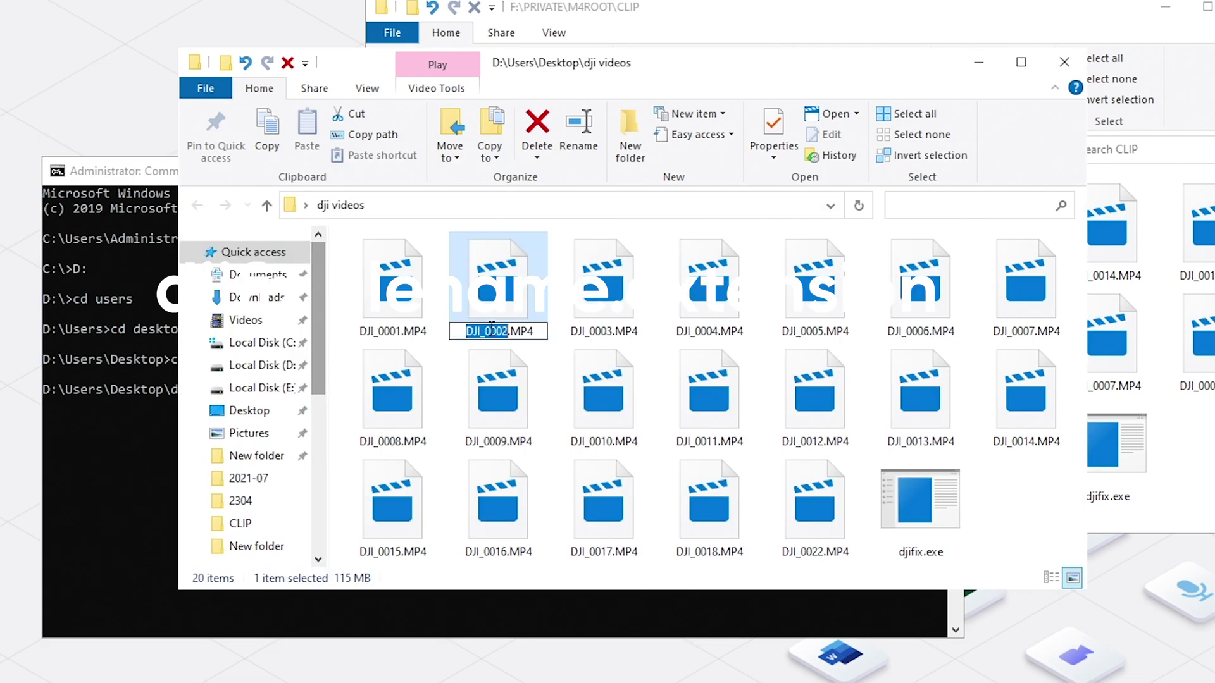
left_click_drag(540, 330, 466, 323)
left_click(155, 182)
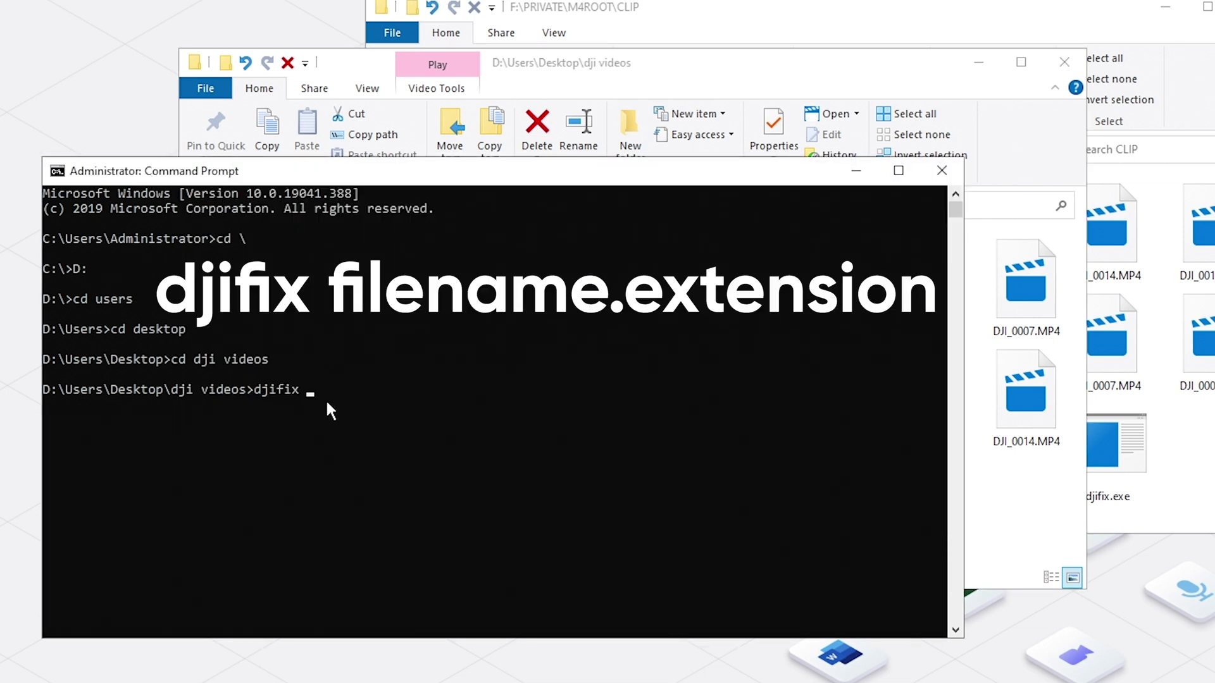
type("DJI_0002.MP4")
key("Return")
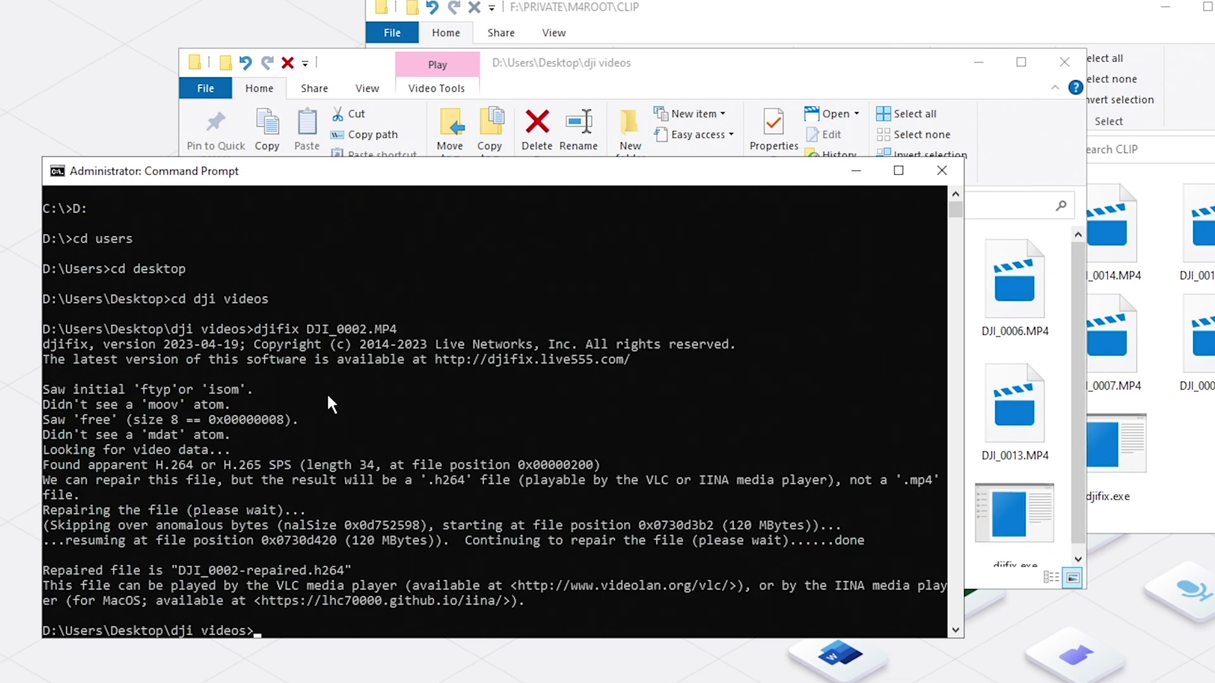
Check that DJI_0002-repaired.h264 now appears in the dji videos folder.
left_click(577, 89)
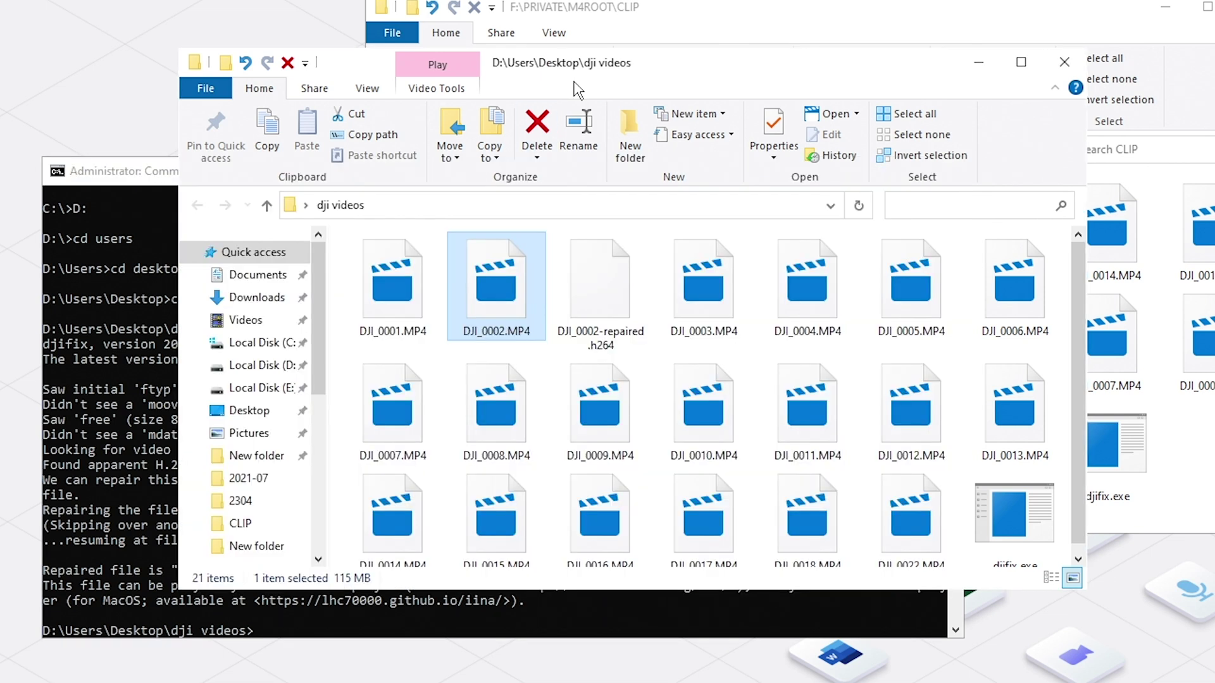
scroll(588, 278, "down", 1)
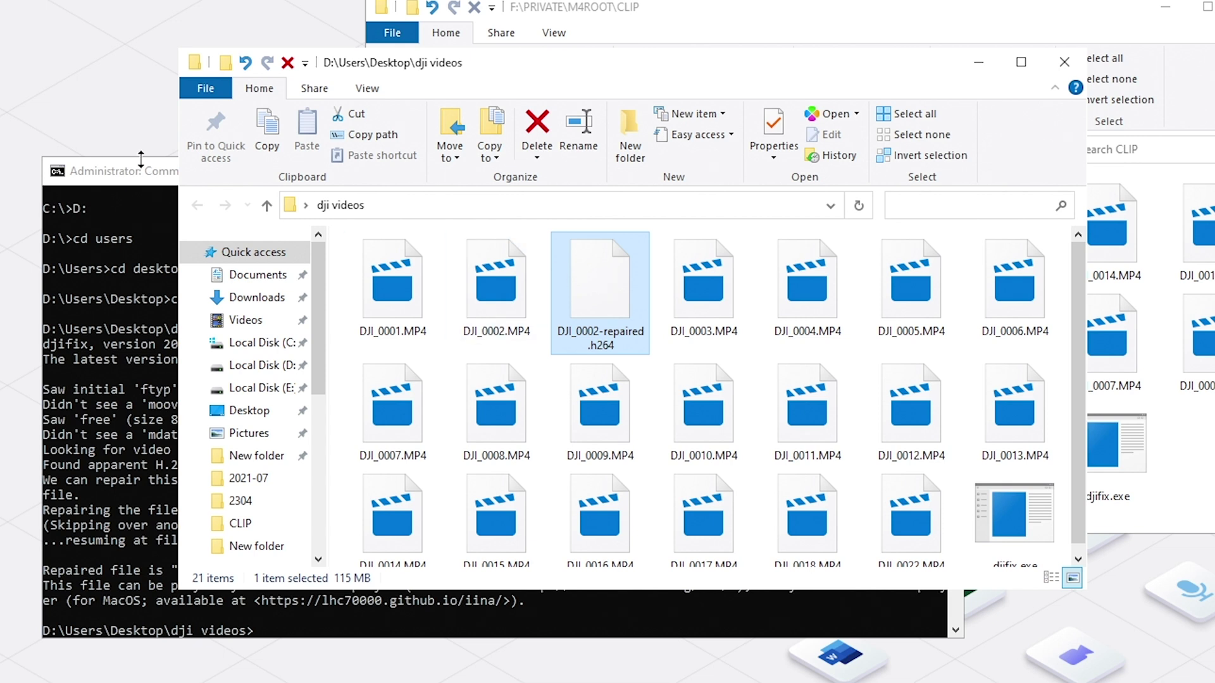
left_click(154, 175)
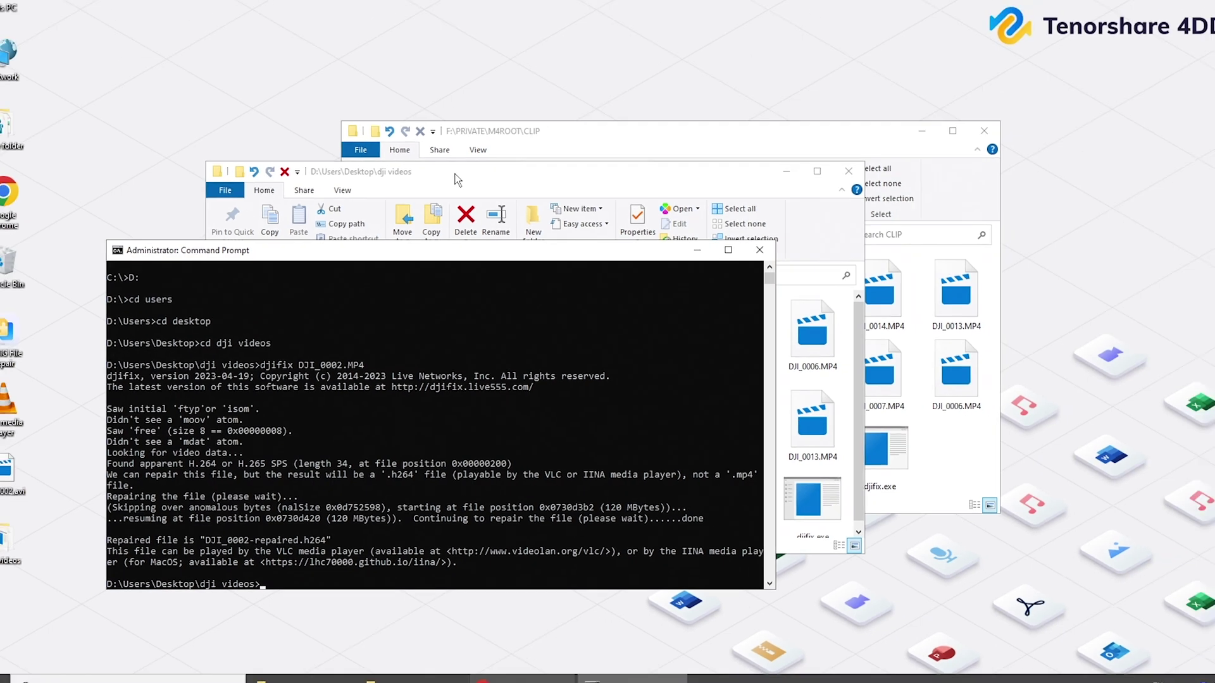
left_click(494, 347)
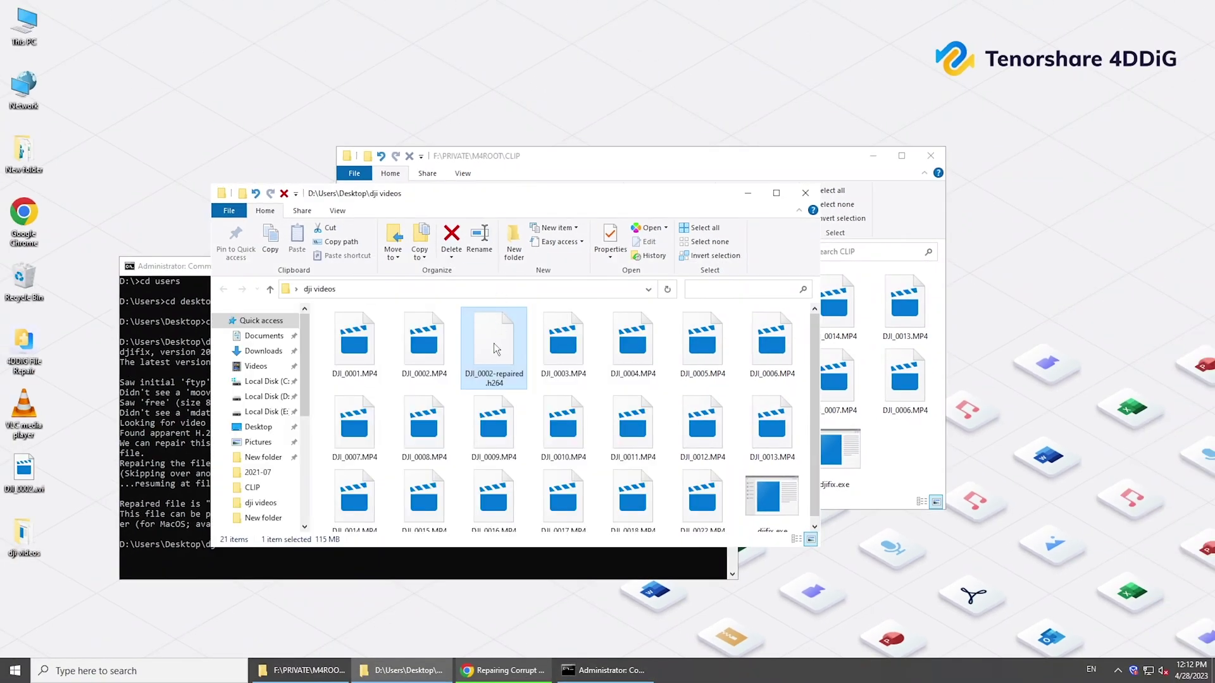
Open DJI_0002-repaired.h264 in VLC by dragging it onto the VLC icon.
left_click_drag(494, 349, 11, 423)
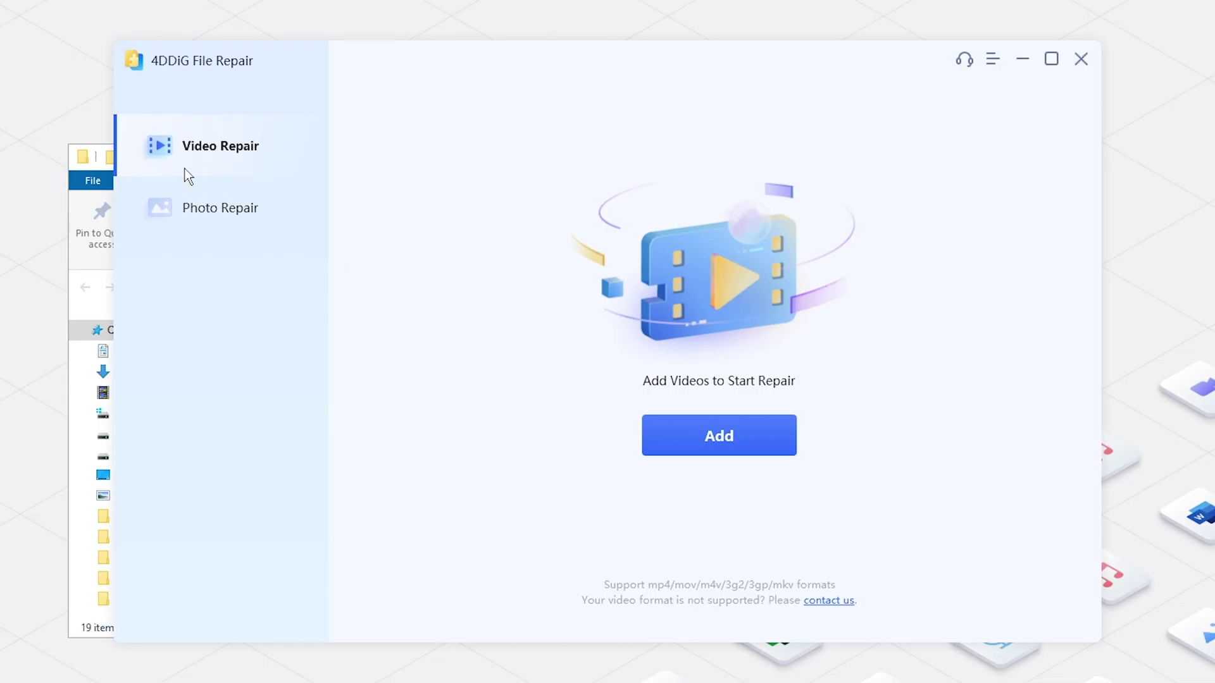
Add DJI_0002.MP4 from the dji videos folder and start the repair.
left_click(699, 447)
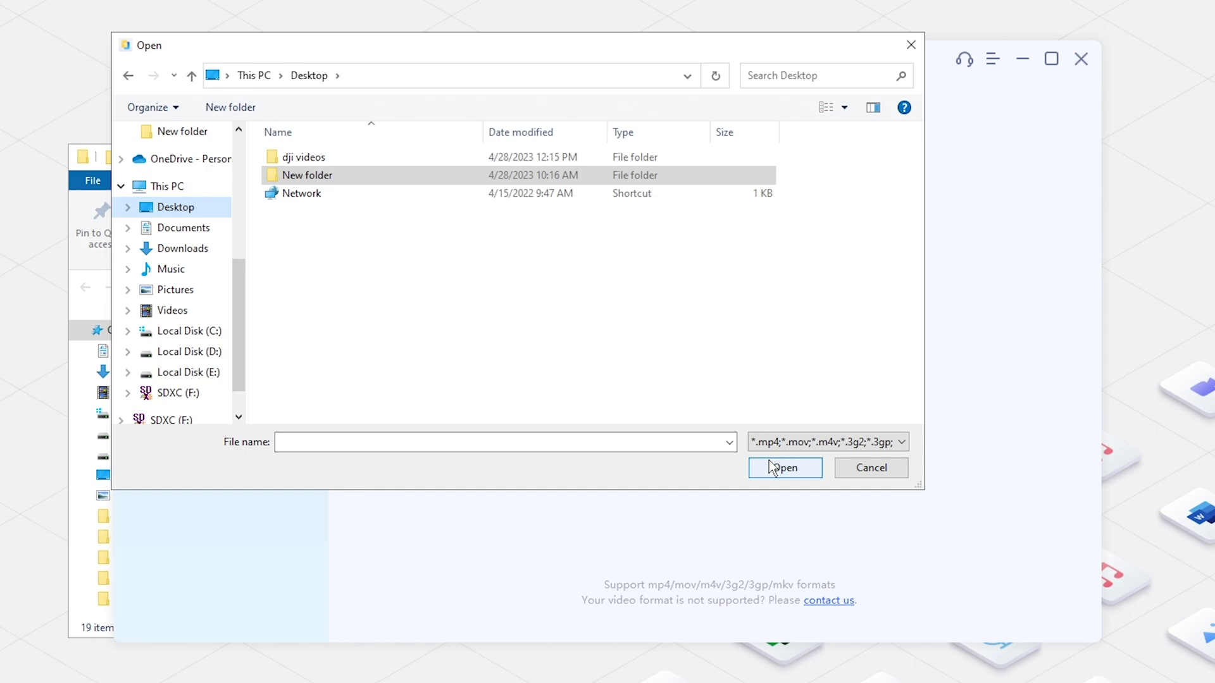
double_click(346, 158)
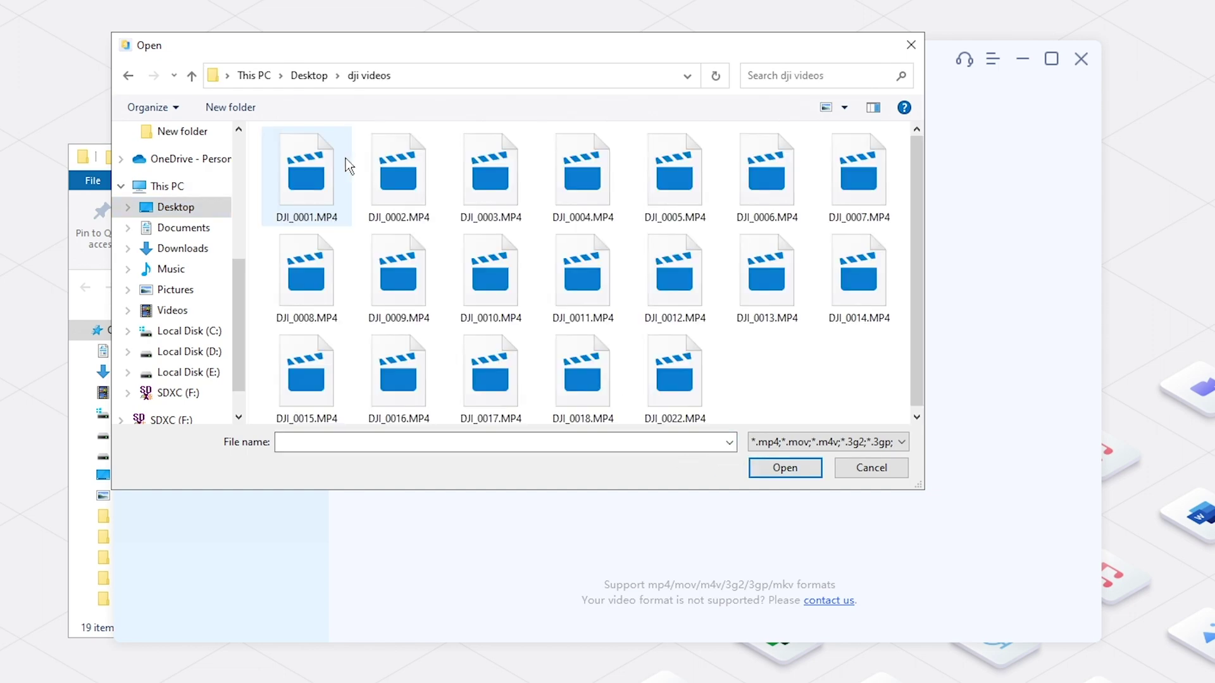
left_click(407, 183)
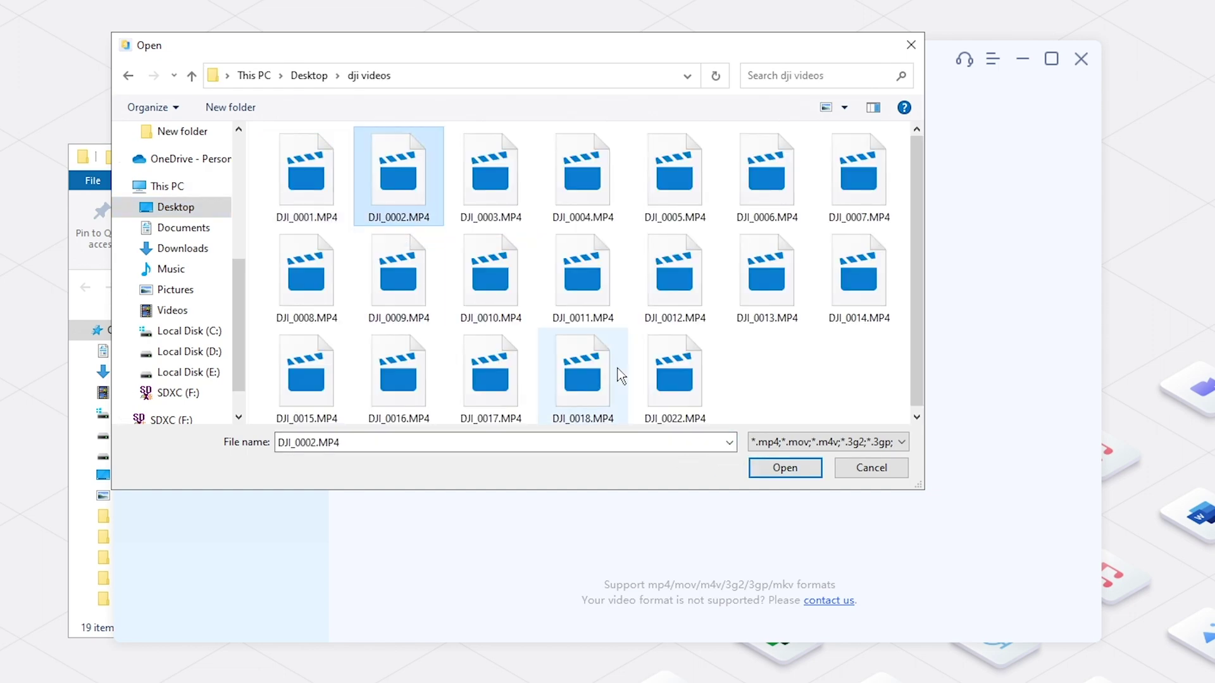
left_click(788, 472)
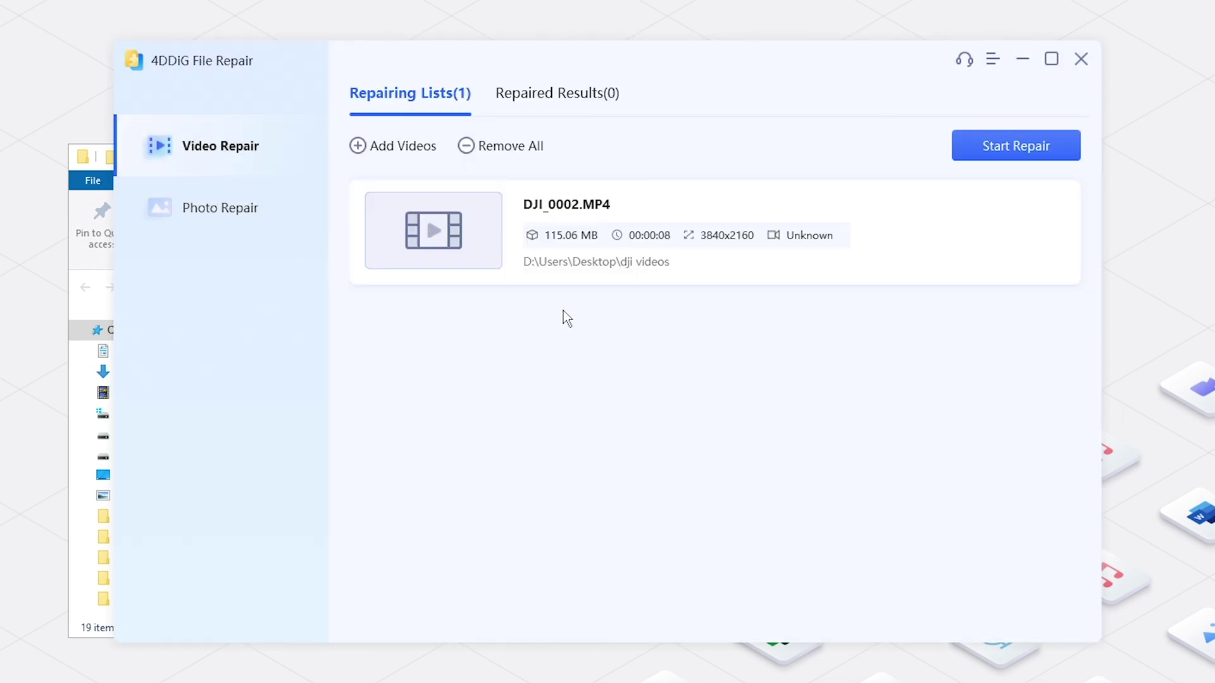
left_click(960, 147)
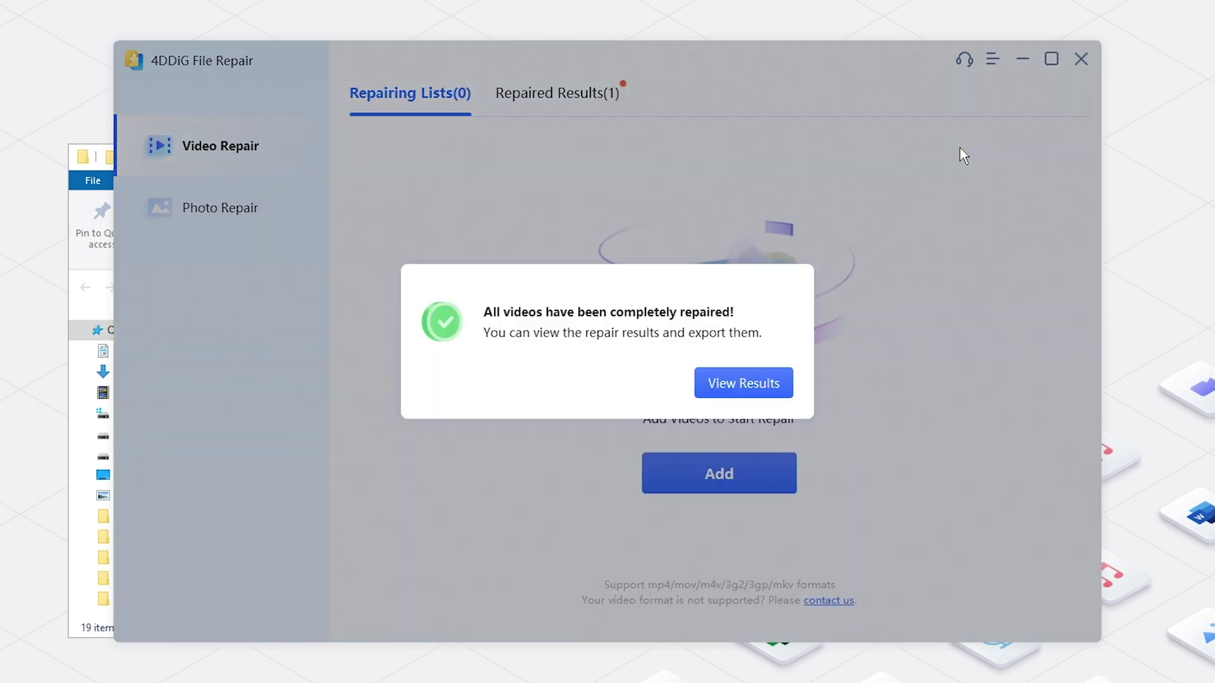
Preview and play the repaired DJI_0002 clip from the results.
left_click(734, 380)
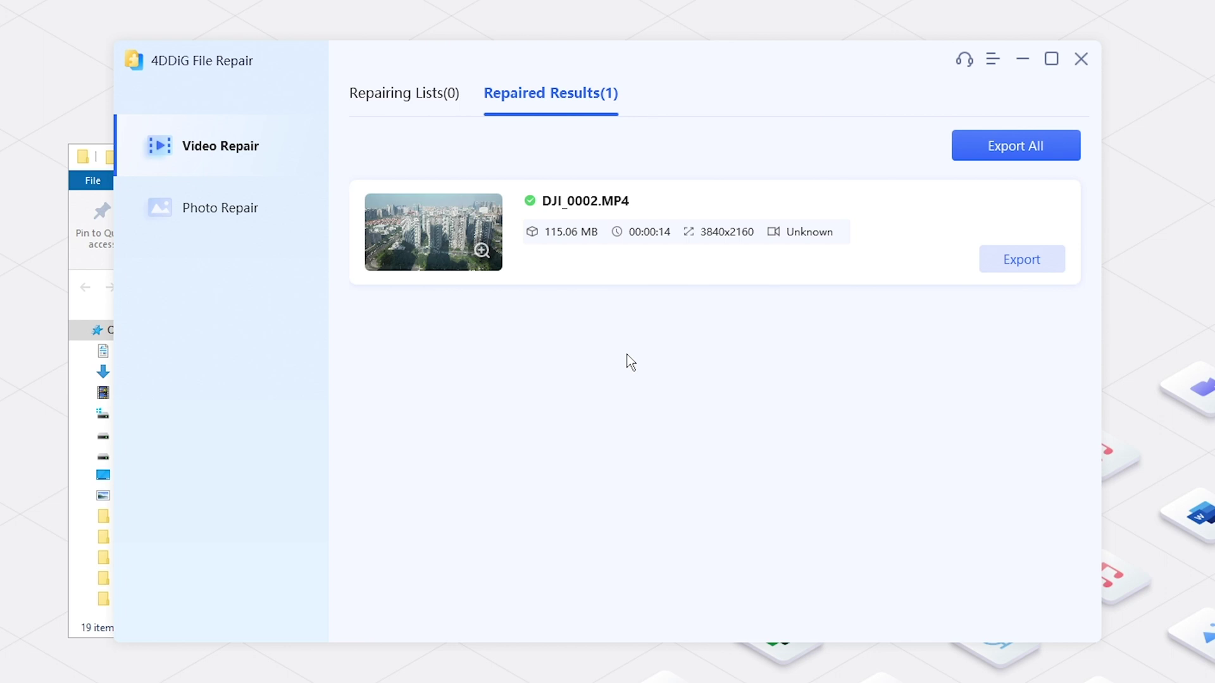
left_click(482, 251)
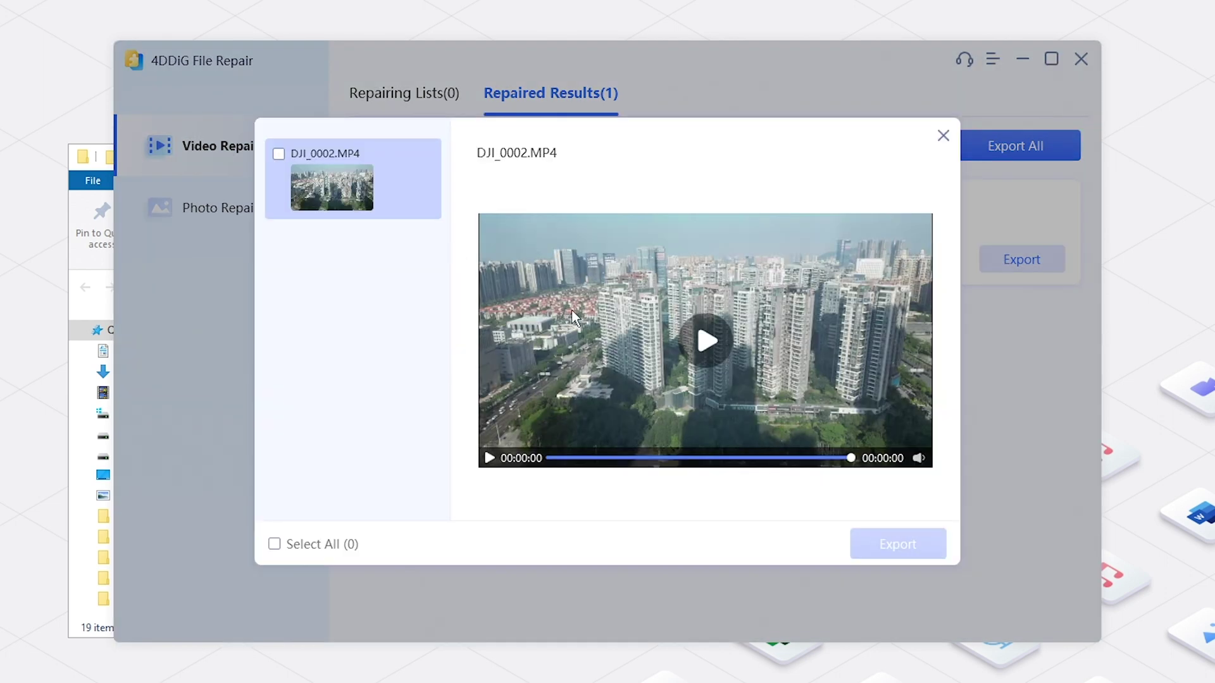
left_click(711, 353)
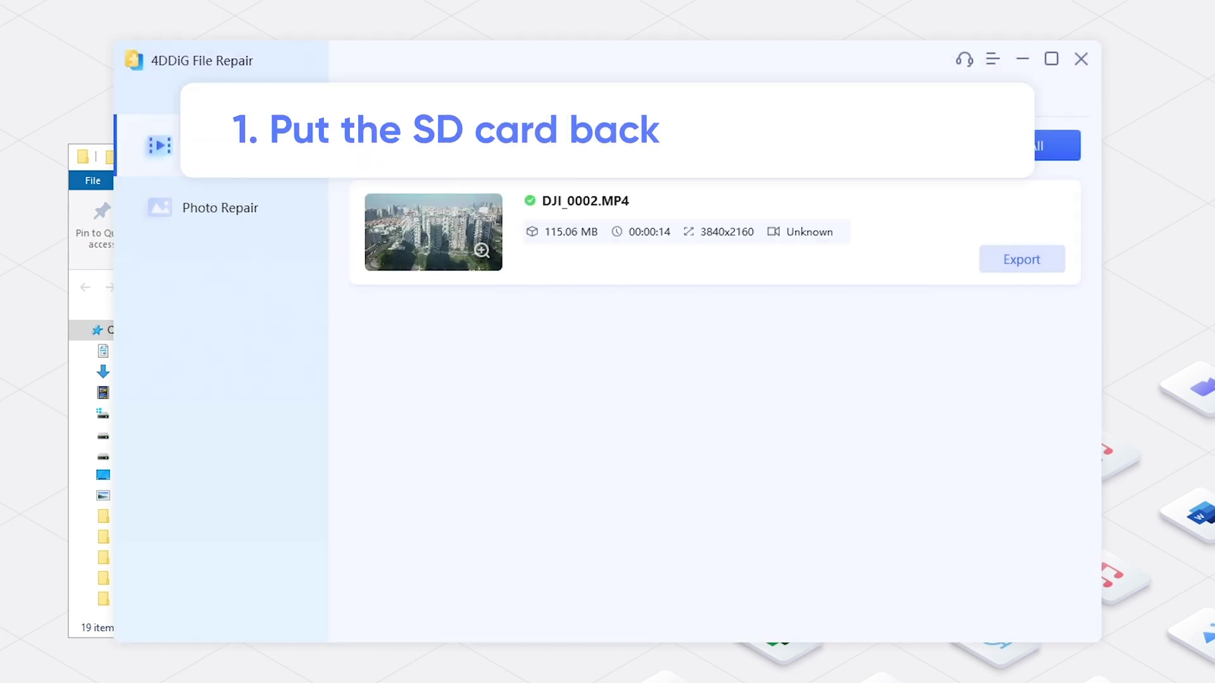
Export the repaired clip to the Desktop and locate DJI_0002_repaired.MP4 in Explorer.
left_click(1038, 258)
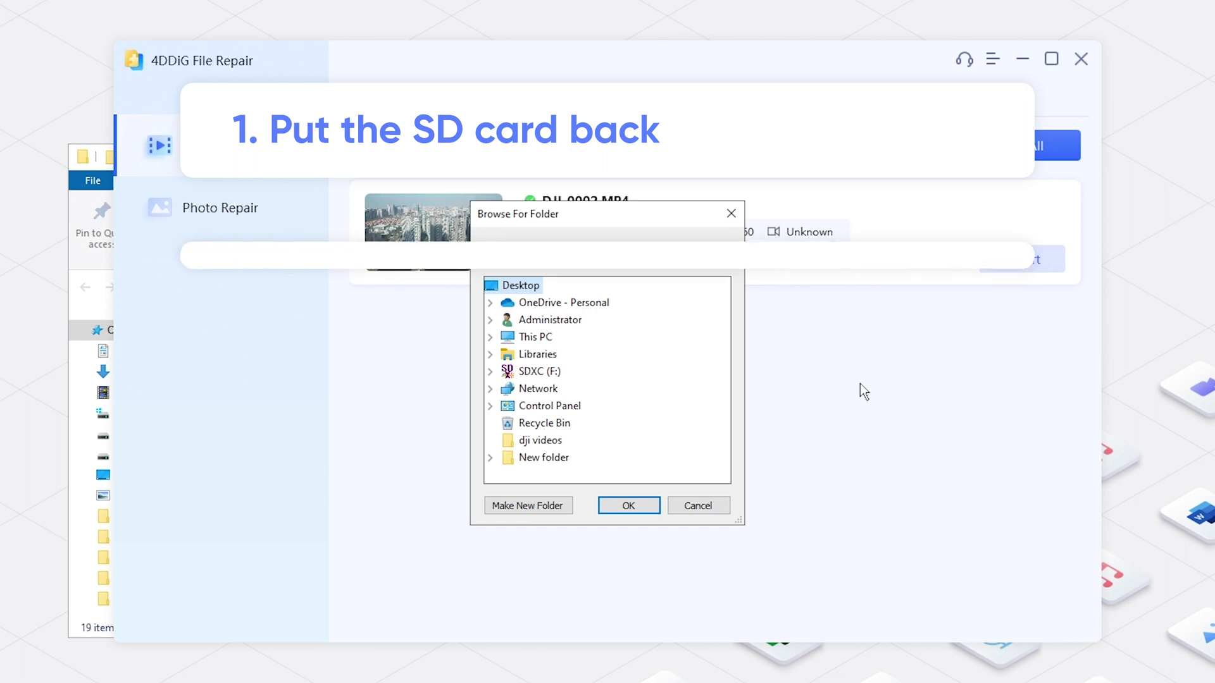
left_click(629, 506)
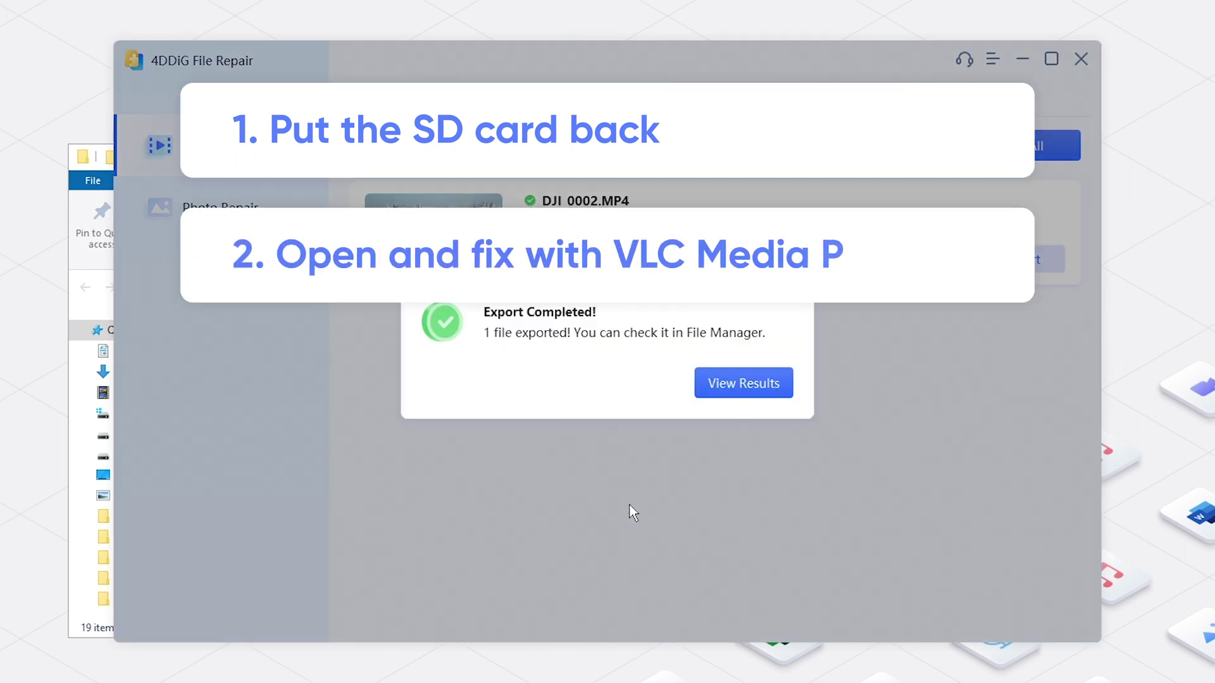
left_click(732, 387)
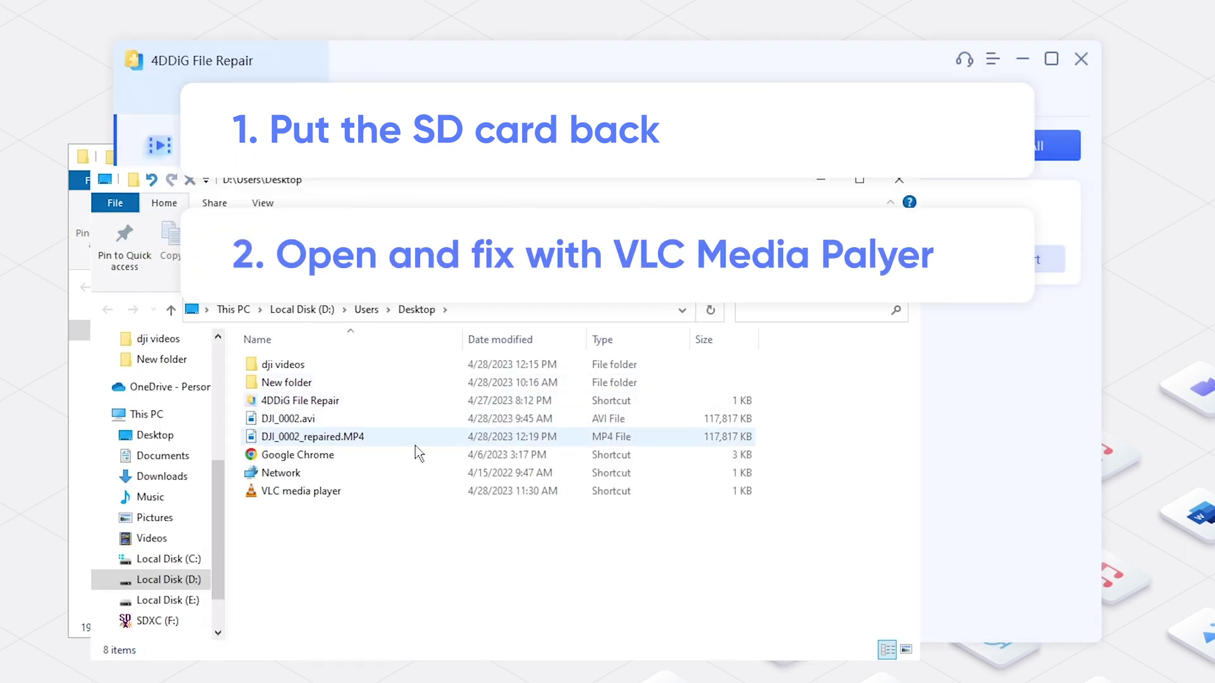
left_click(324, 441)
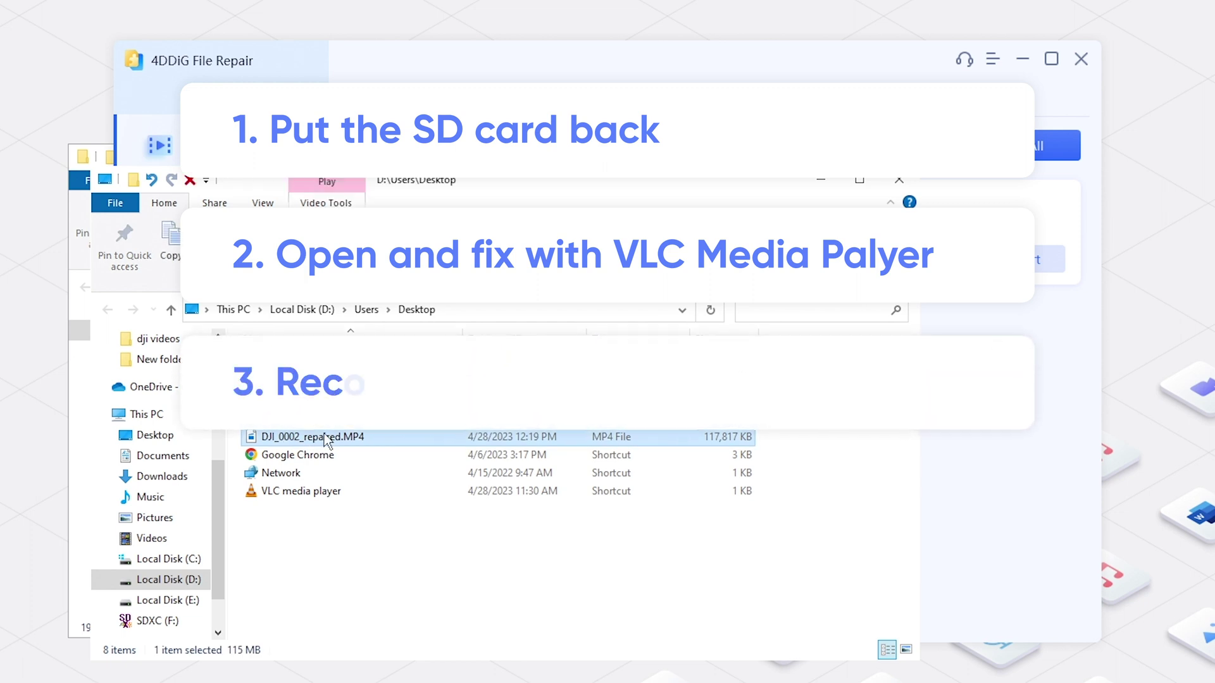
right_click(324, 437)
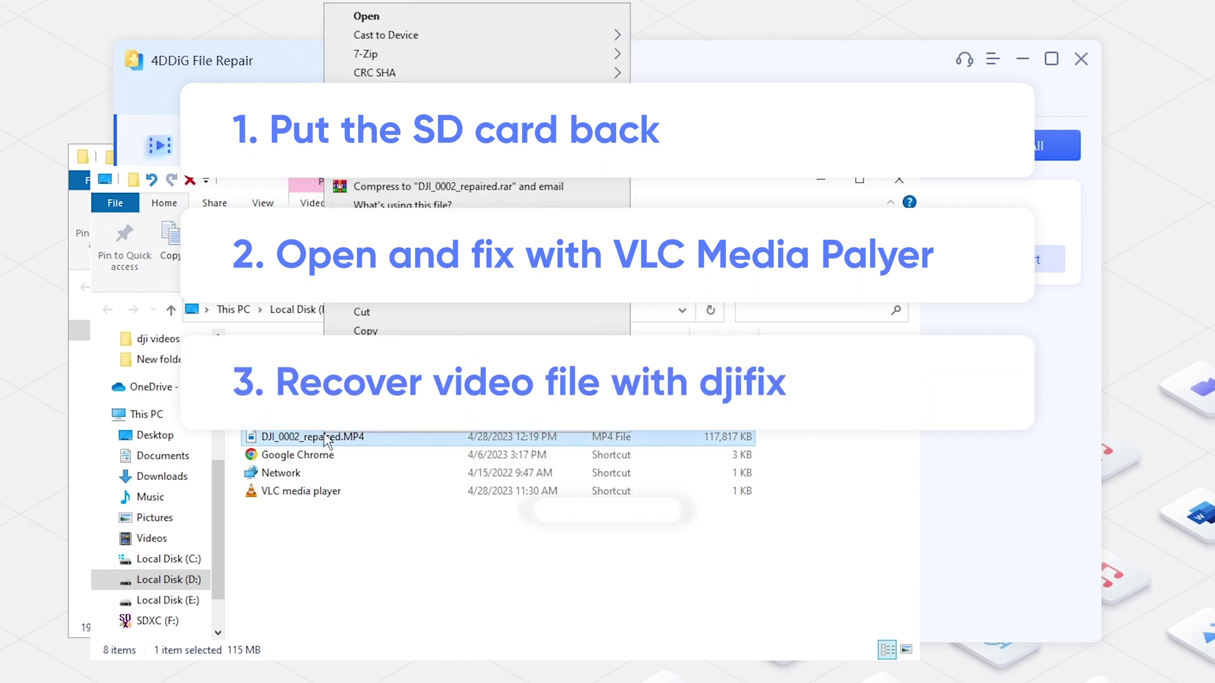